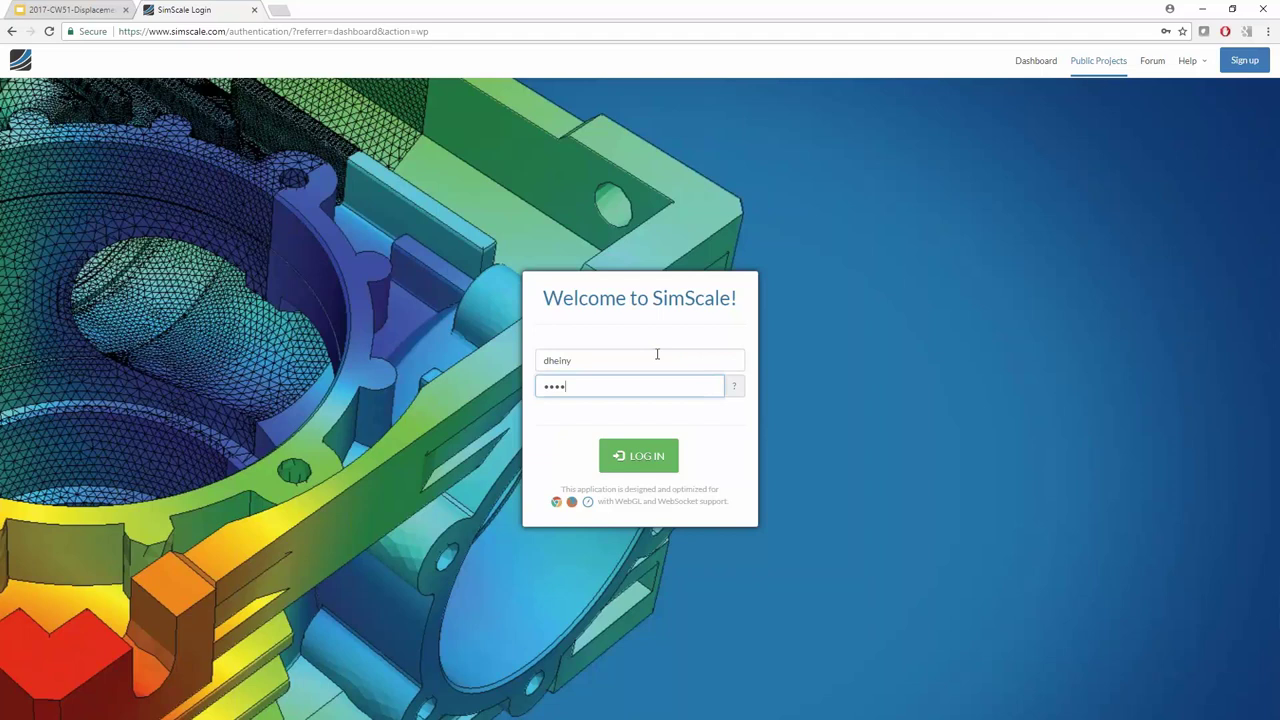
Step: Log in with the account password and open the Displacement Ventilation System project from the dashboard
key(BackSpace)
key(BackSpace)
key(BackSpace)
key(BackSpace)
text(a)
key(Return)
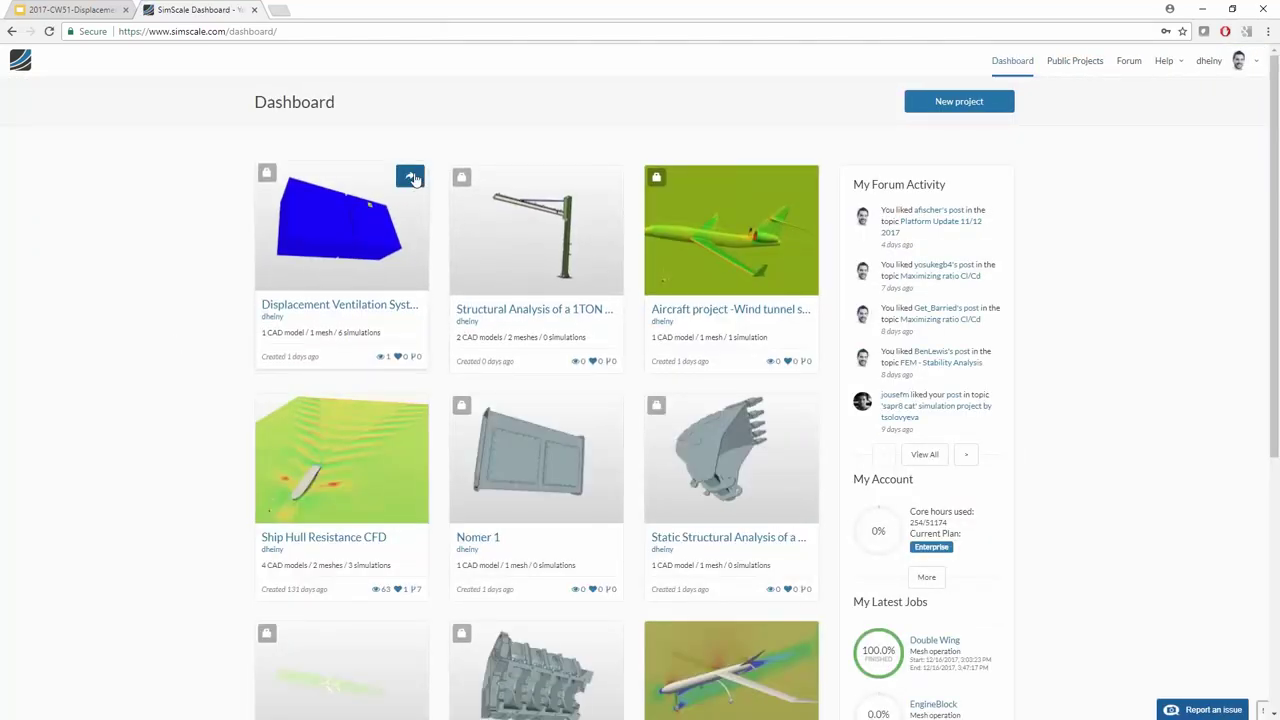
click(400, 195)
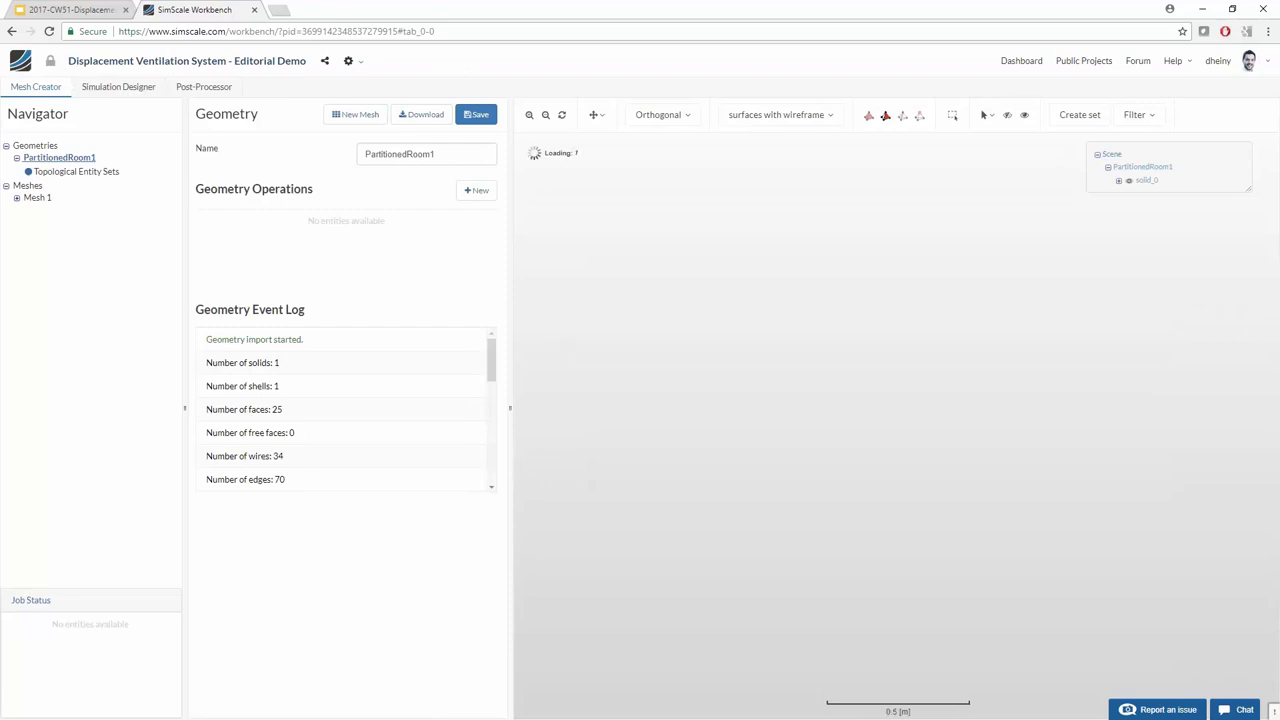
Step: Hide the ceiling and front wall faces of both rooms in the PartitionedRoom1 geometry to expose the interior
drag(612, 470, 618, 327)
click(819, 422)
click(841, 380)
click(935, 369)
click(1018, 433)
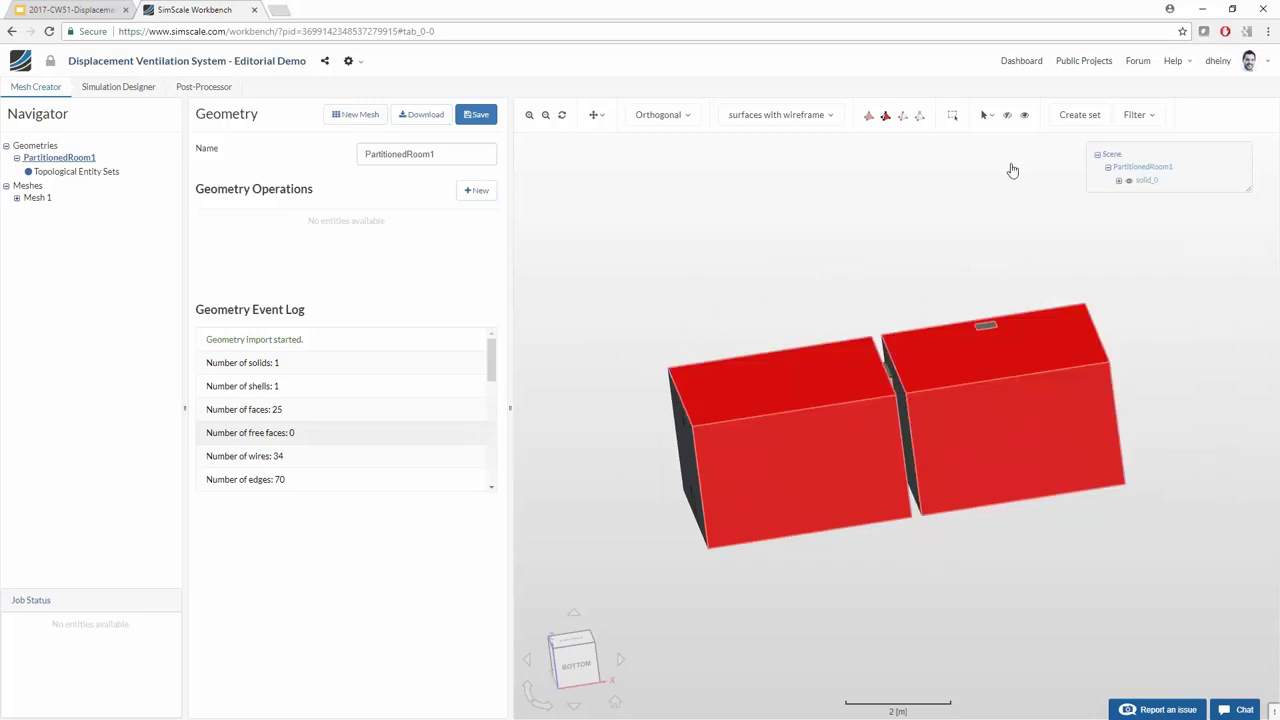
click(1007, 116)
scroll(893, 311, up, 3)
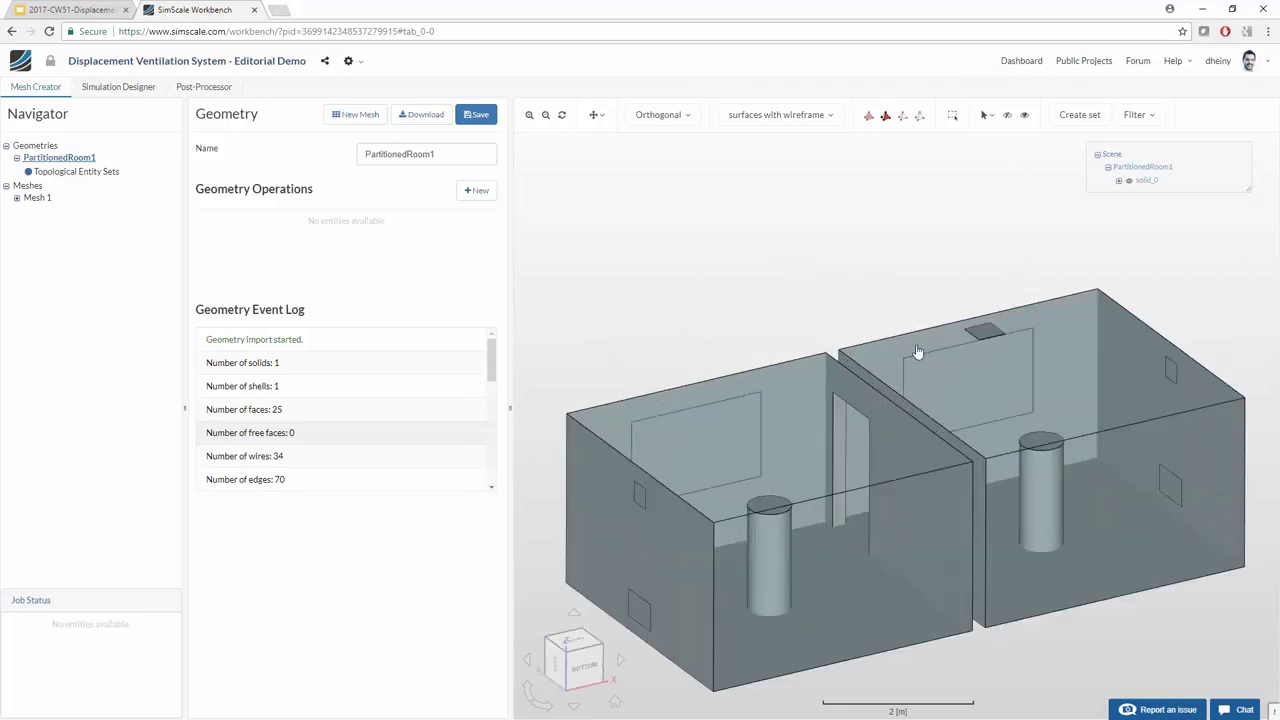
Step: Highlight the lower and upper vent openings on the first room's end wall, and clear the selection again
right_drag(917, 349, 907, 254)
drag(1034, 601, 917, 594)
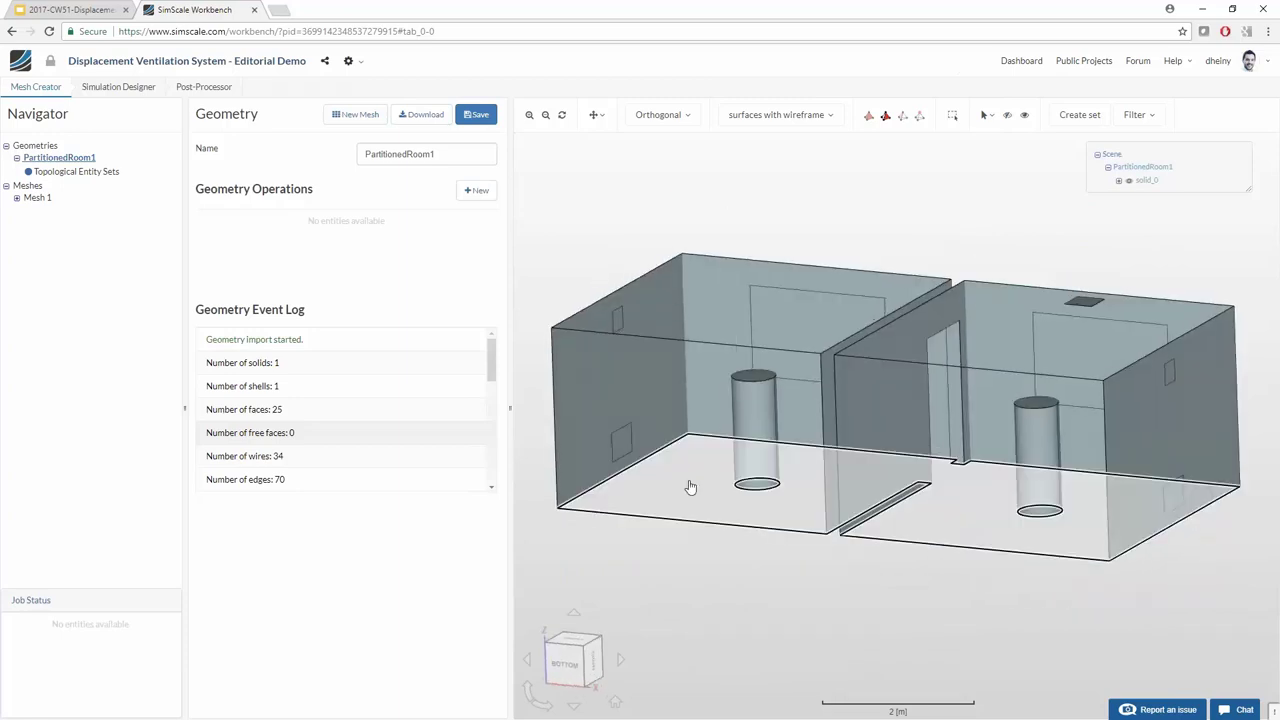
click(623, 445)
click(617, 322)
click(623, 441)
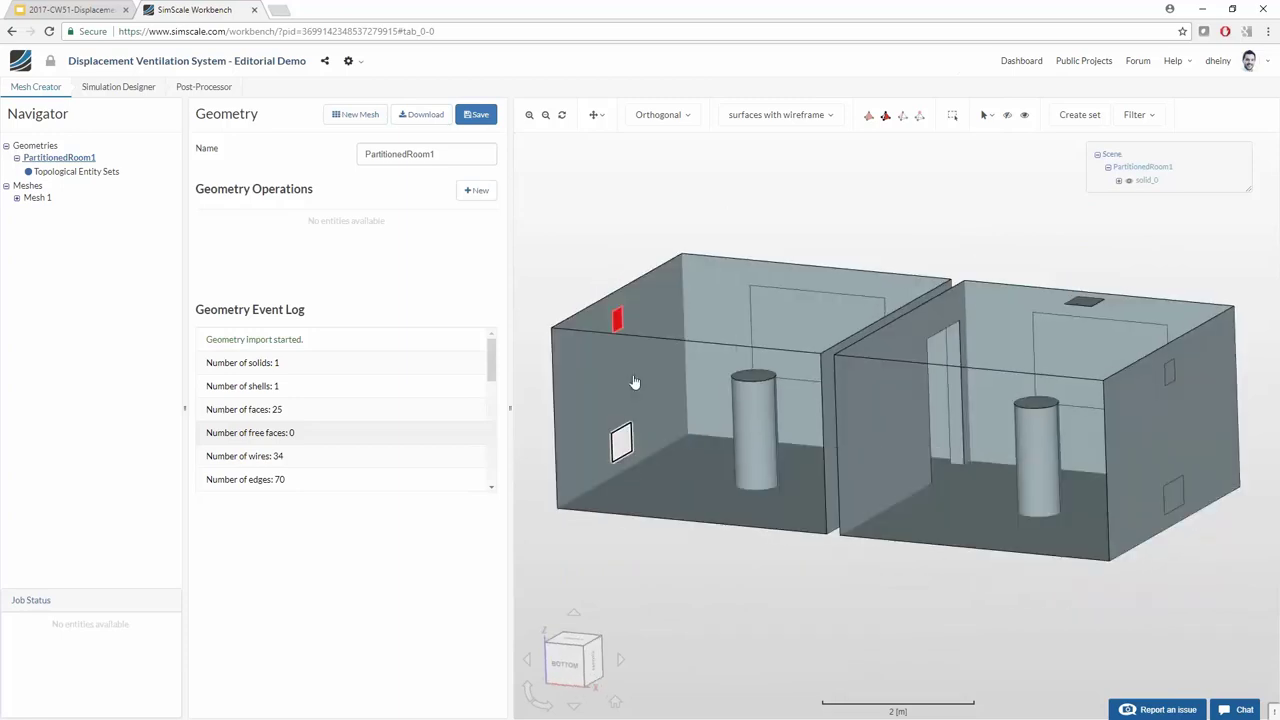
click(619, 322)
Step: Highlight the cylinders standing in both rooms and view them inside the geometry
drag(693, 565, 803, 609)
click(760, 493)
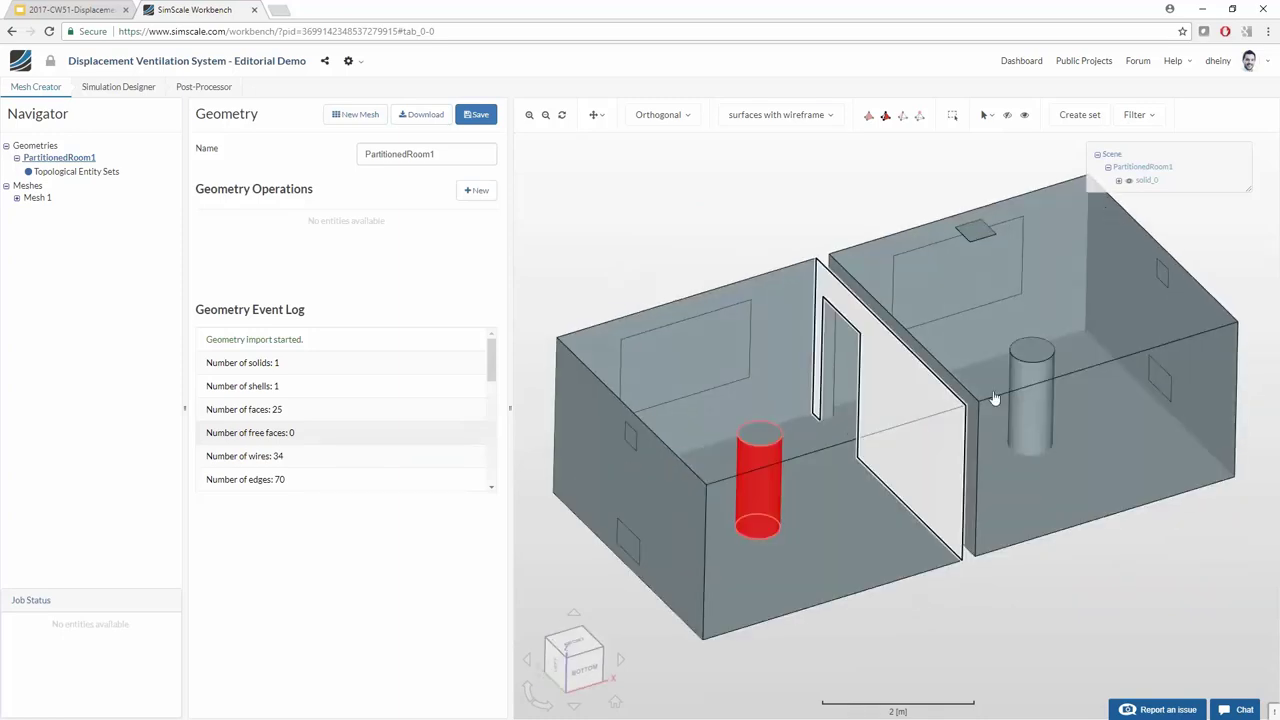
click(1038, 354)
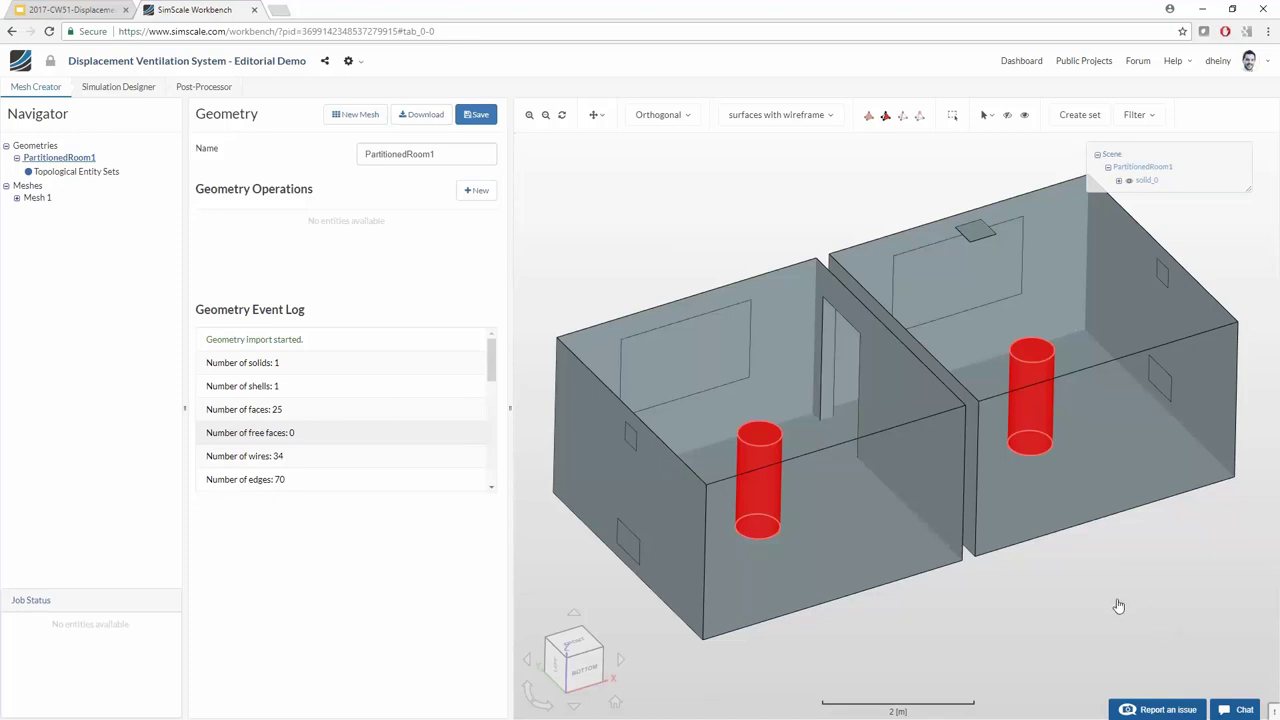
drag(1118, 606, 1094, 577)
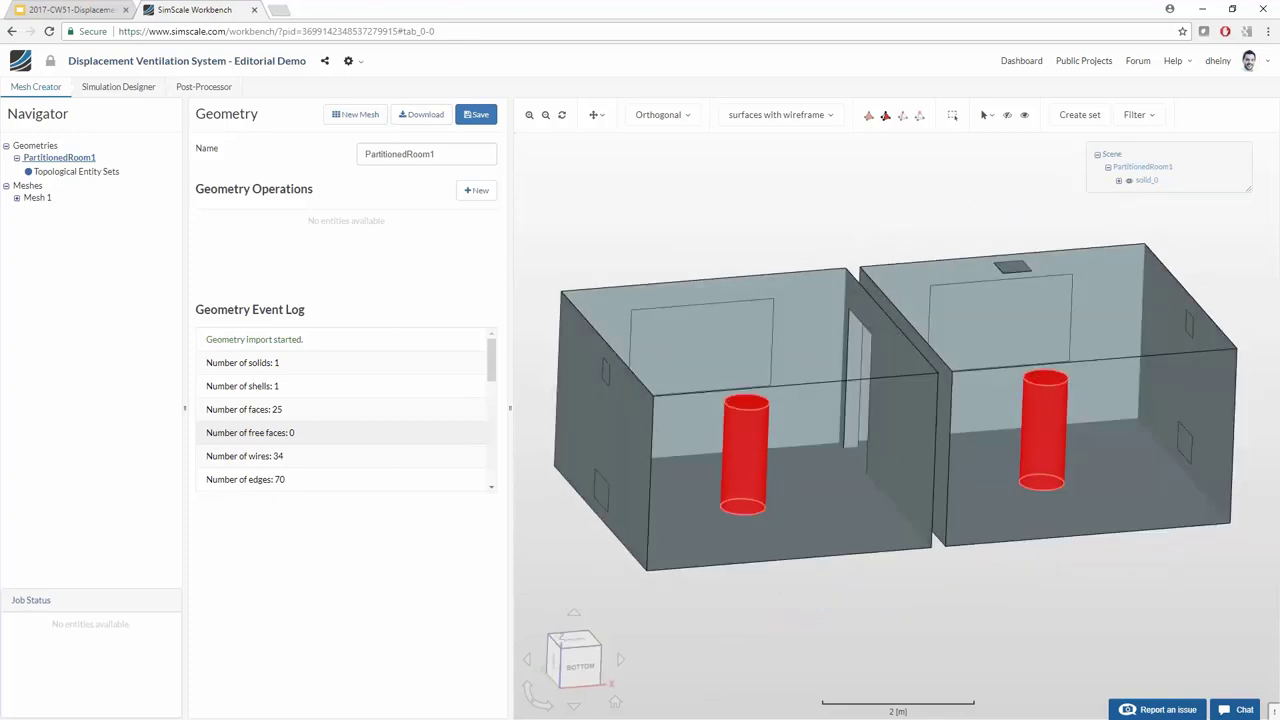
Step: Open Operation 1 of Mesh 1 and hide the ceiling and front wall faces of both meshed rooms
click(17, 198)
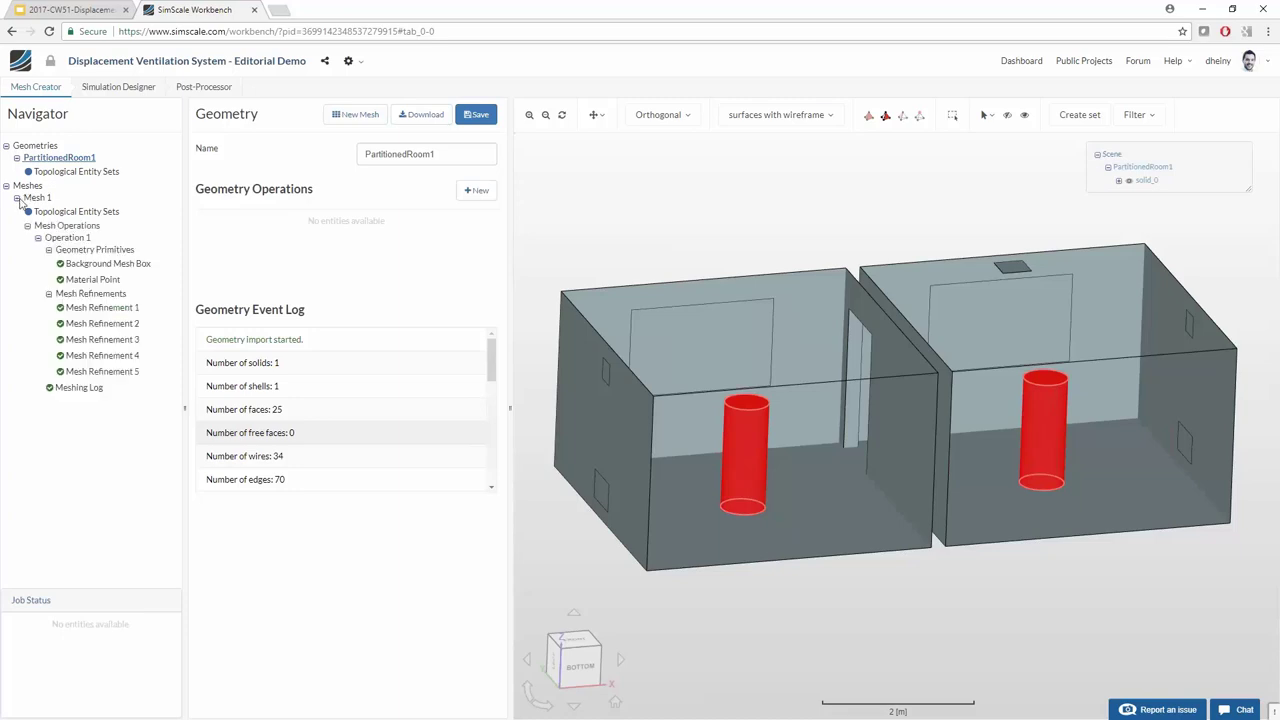
click(67, 237)
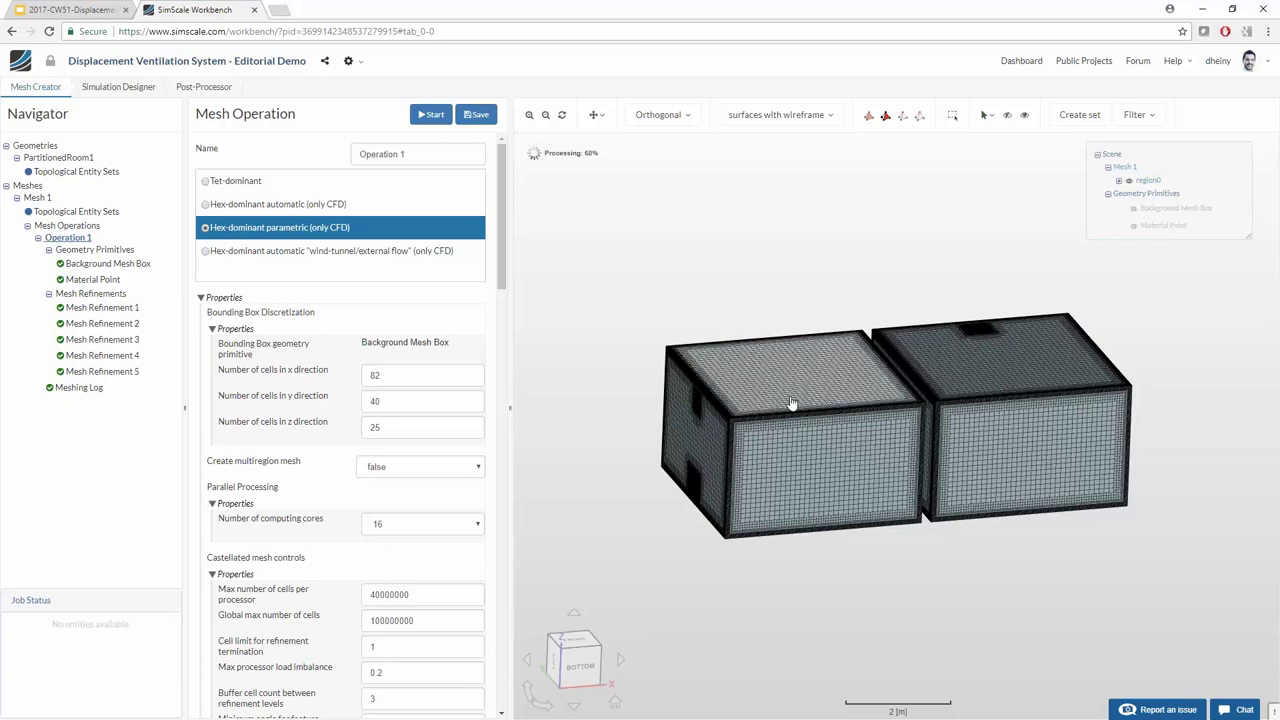
click(850, 435)
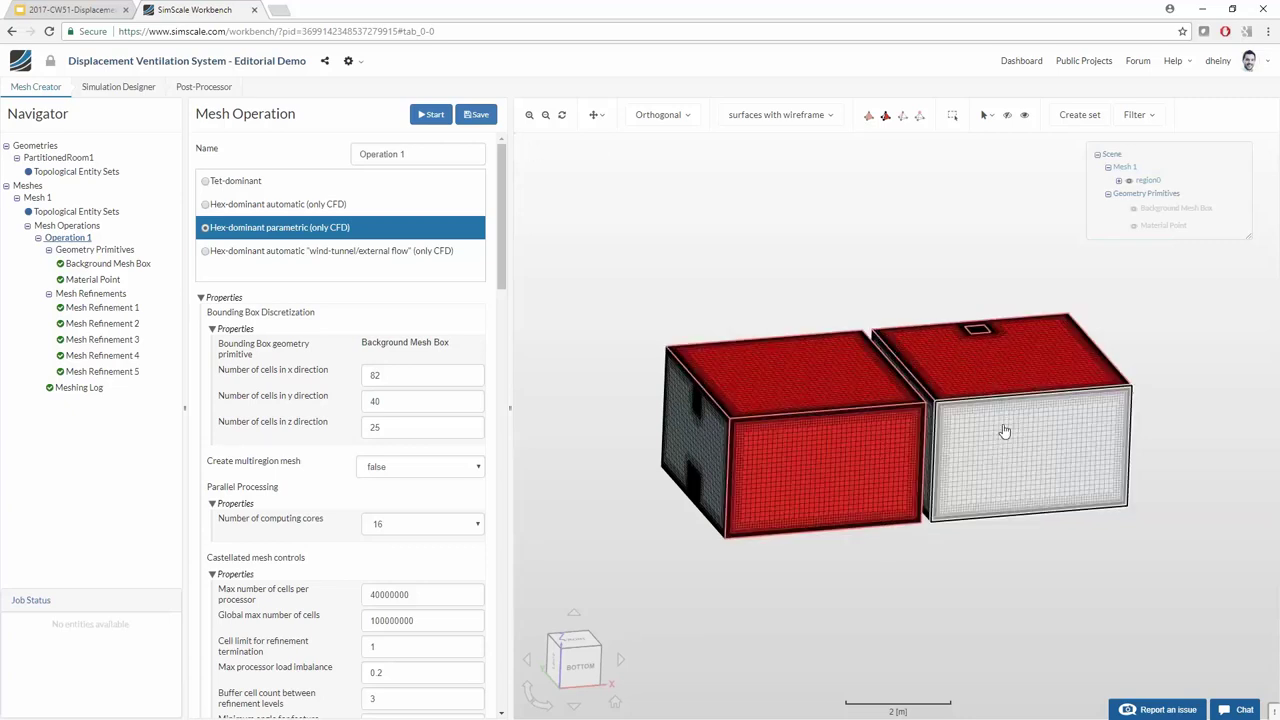
click(980, 390)
click(1007, 115)
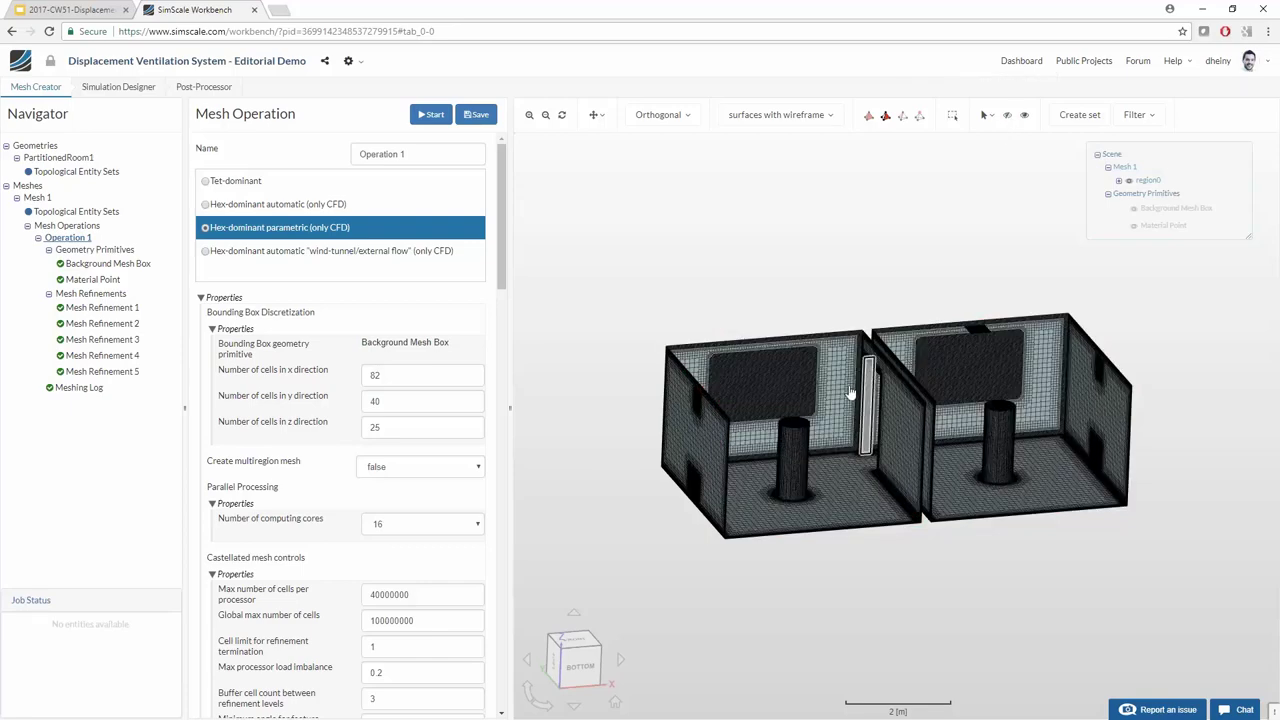
Step: Examine the mesh refinement around the cylinder, the floor and the walls of the partitioned rooms
scroll(1024, 360, up, 5)
scroll(1024, 360, up, 5)
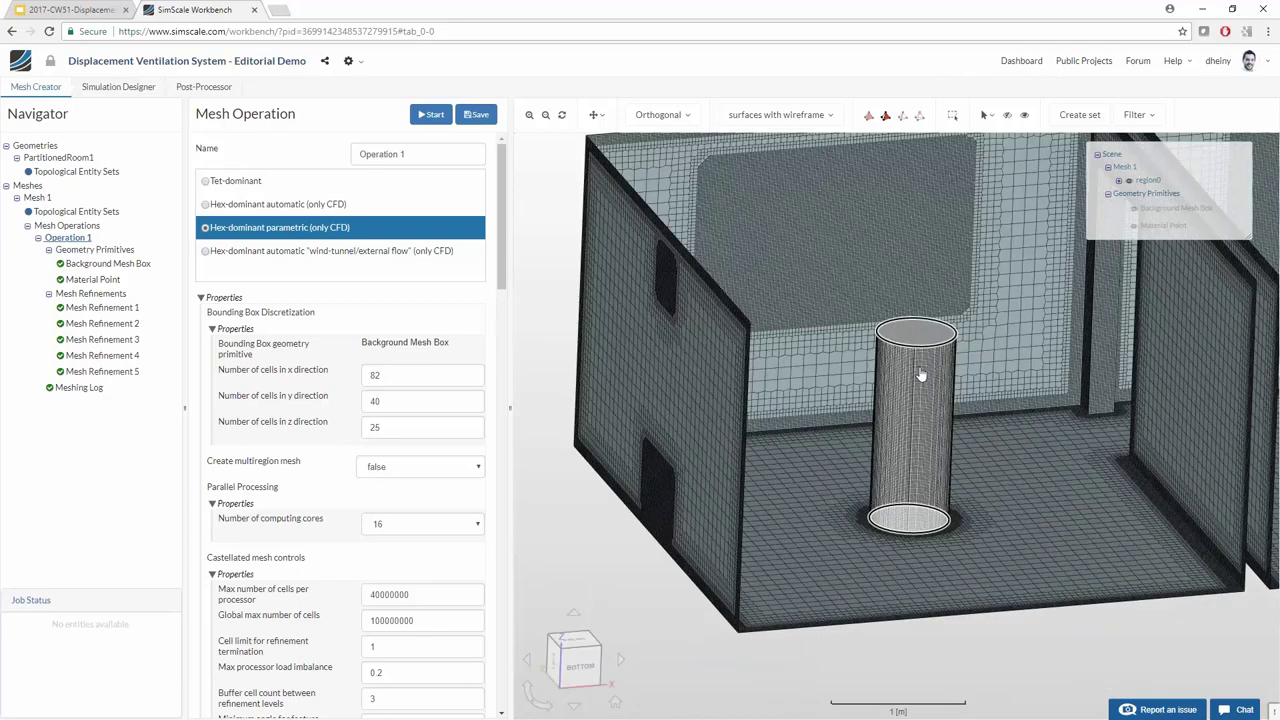
scroll(957, 478, down, 4)
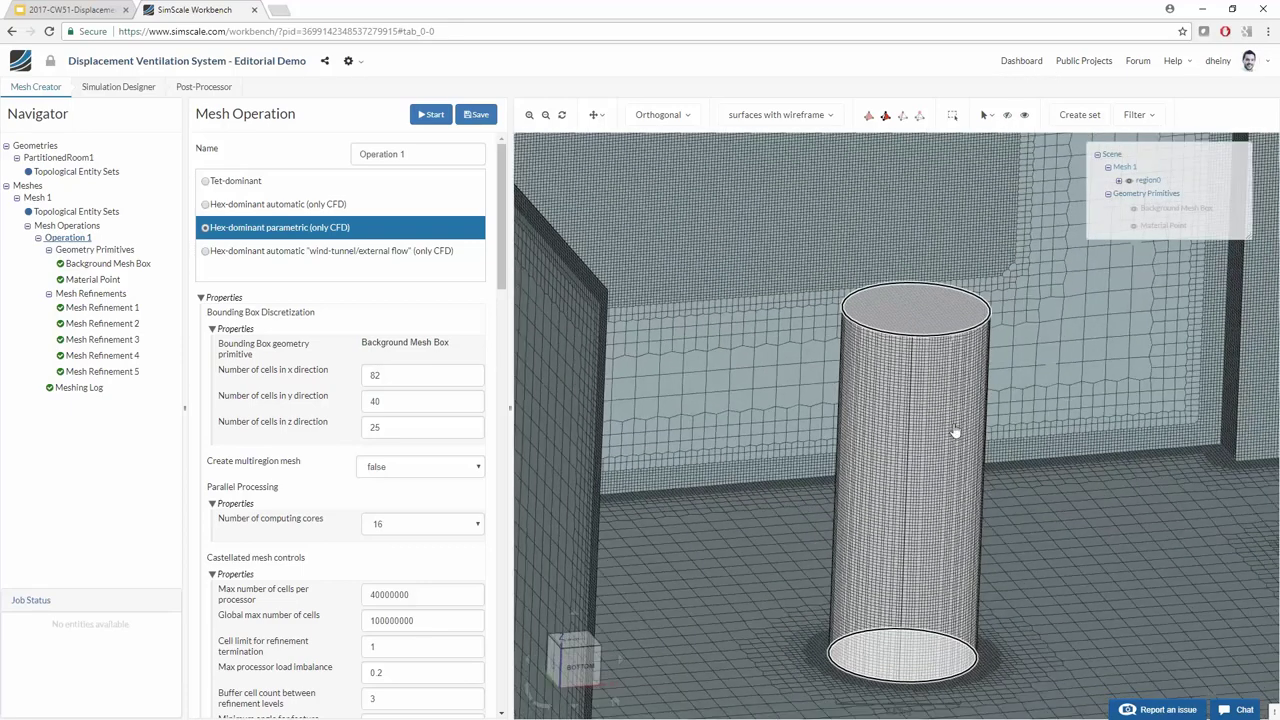
drag(946, 400, 995, 530)
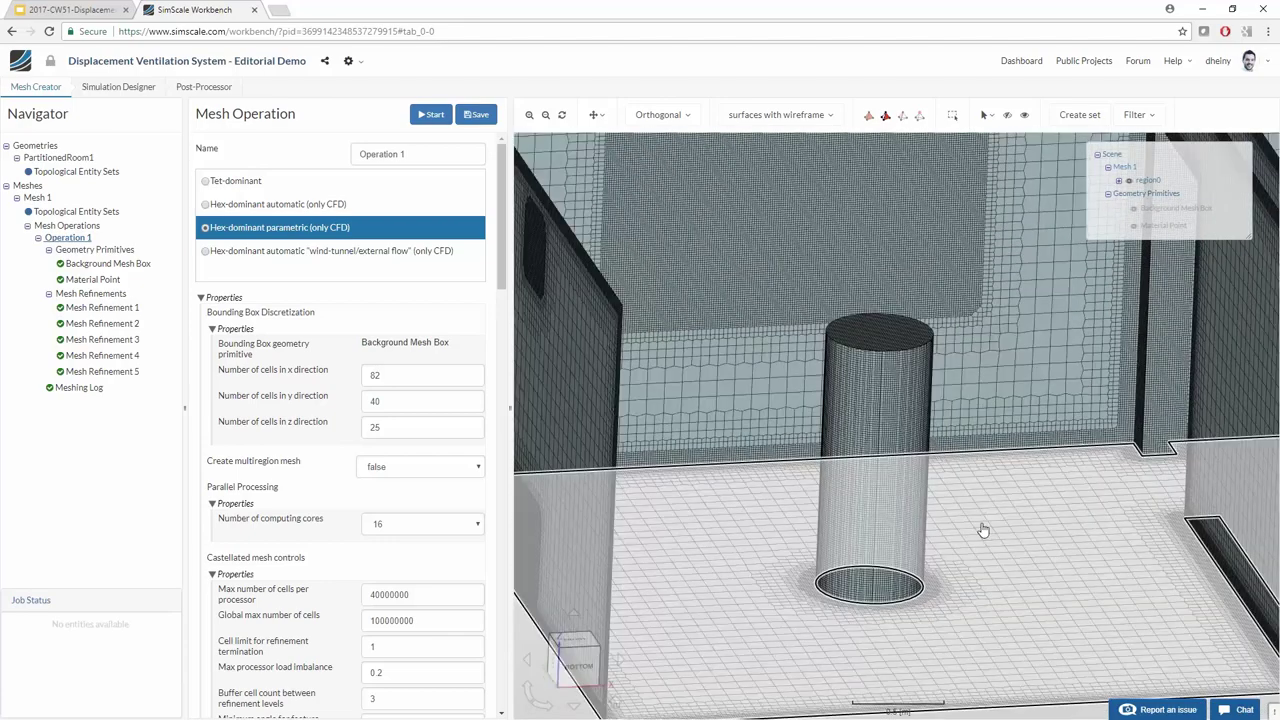
scroll(995, 530, down, 5)
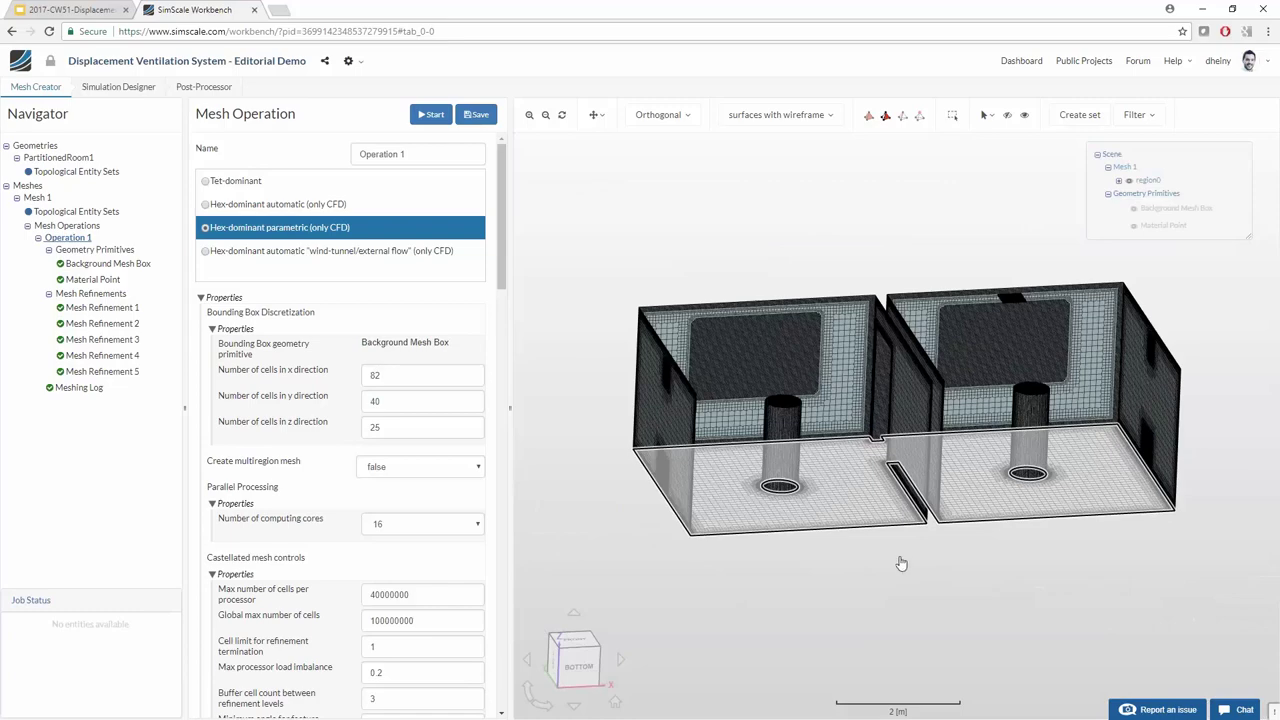
scroll(932, 549, up, 3)
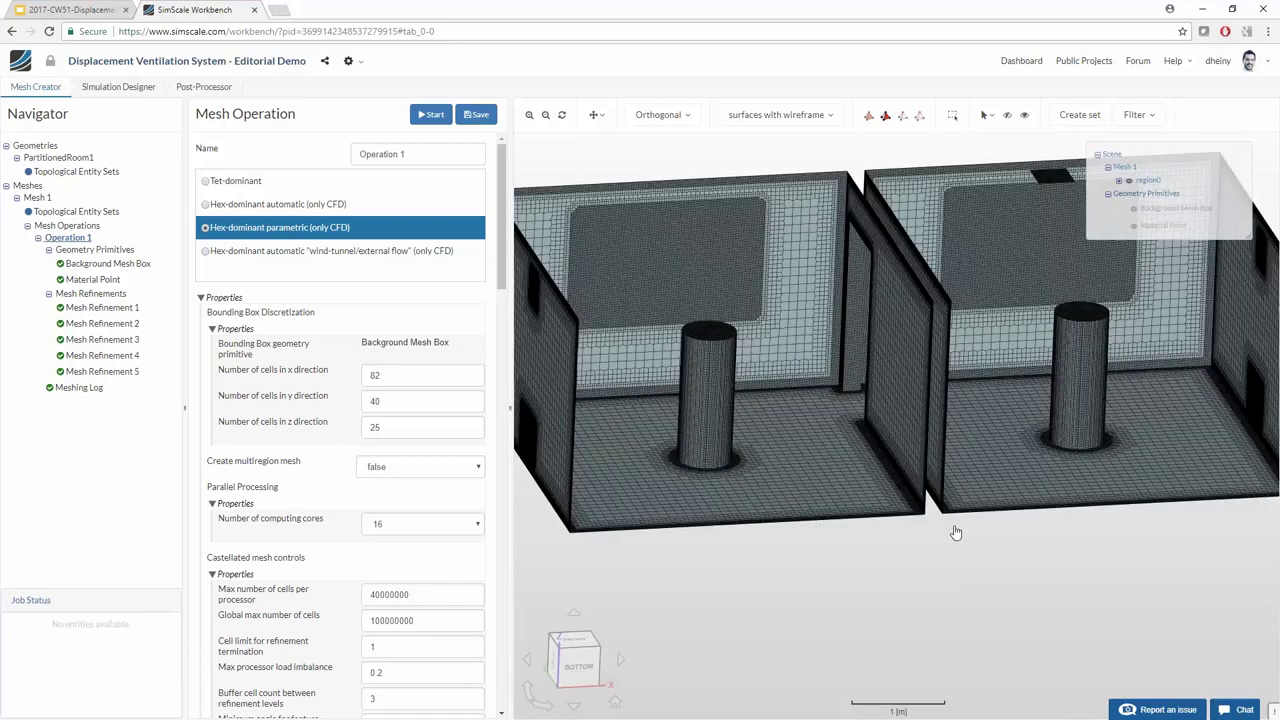
mouse_move(957, 539)
mouse_down()
mouse_move(957, 556)
mouse_move(923, 563)
mouse_move(903, 543)
mouse_move(949, 509)
mouse_move(968, 556)
mouse_up()
Step: Open the Air material of the Convective heat transfer_D1 simulation and display the model as surfaces without wireframe
click(131, 88)
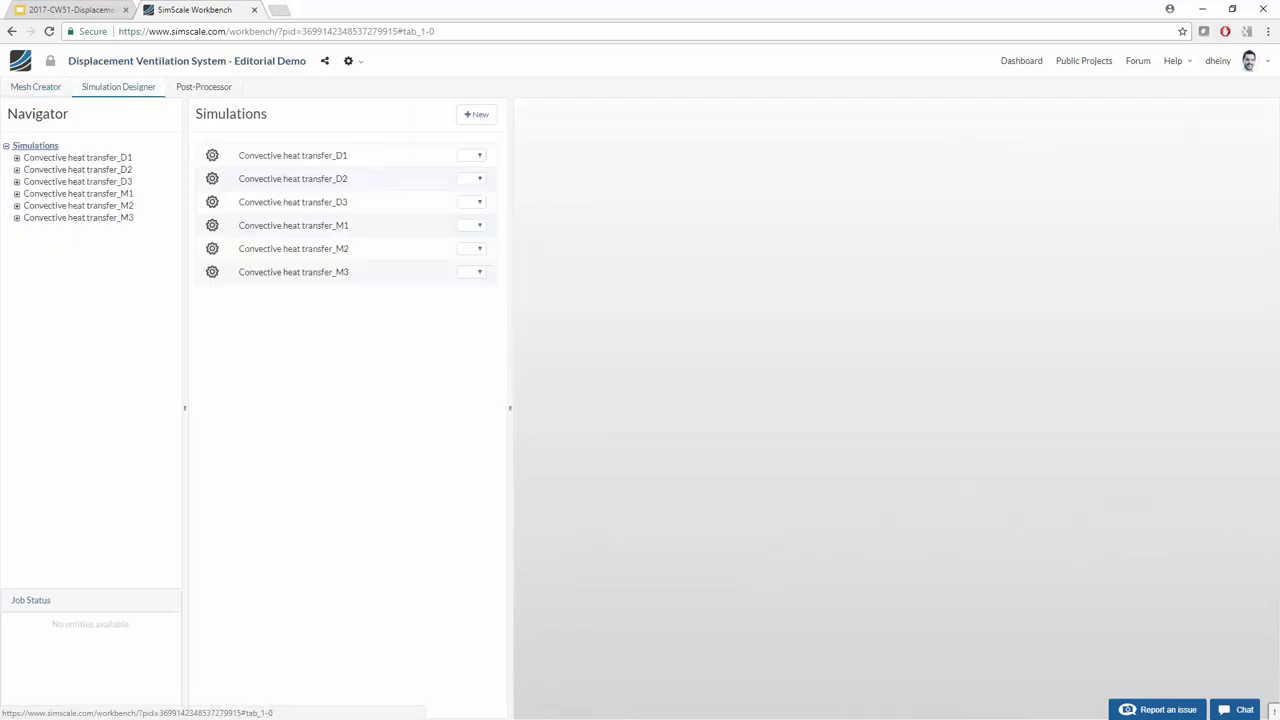
click(16, 157)
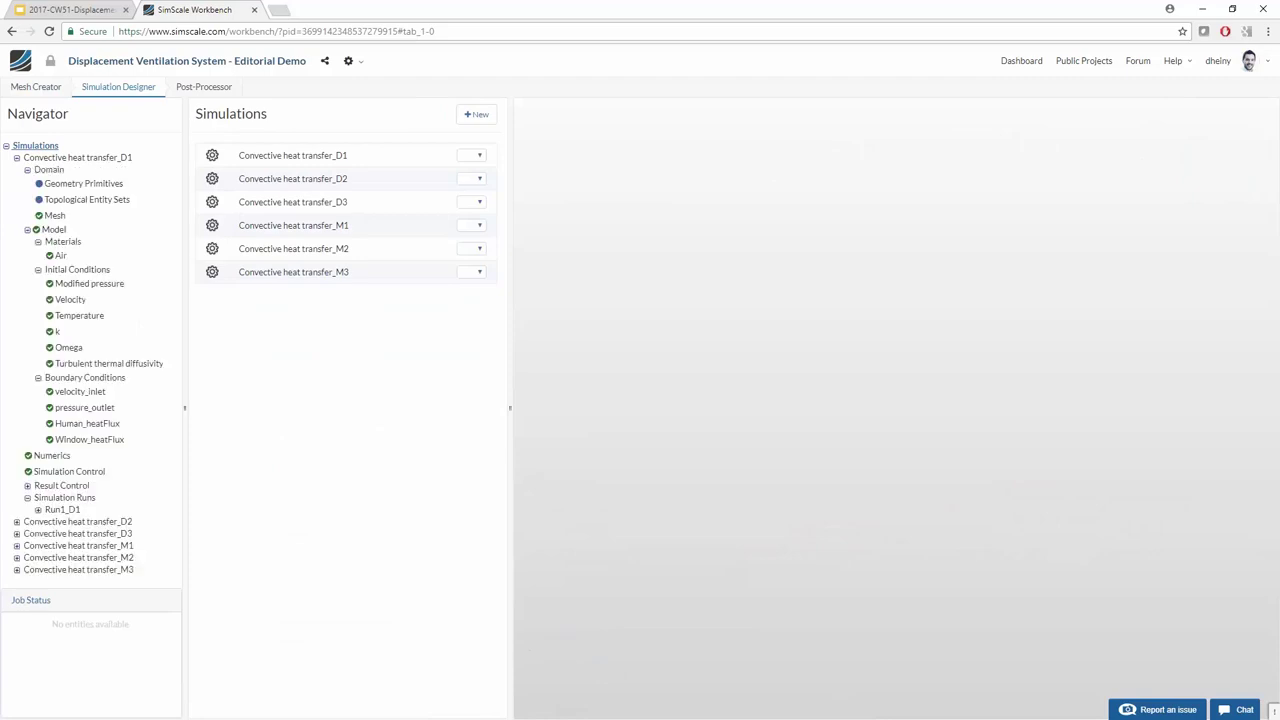
click(61, 256)
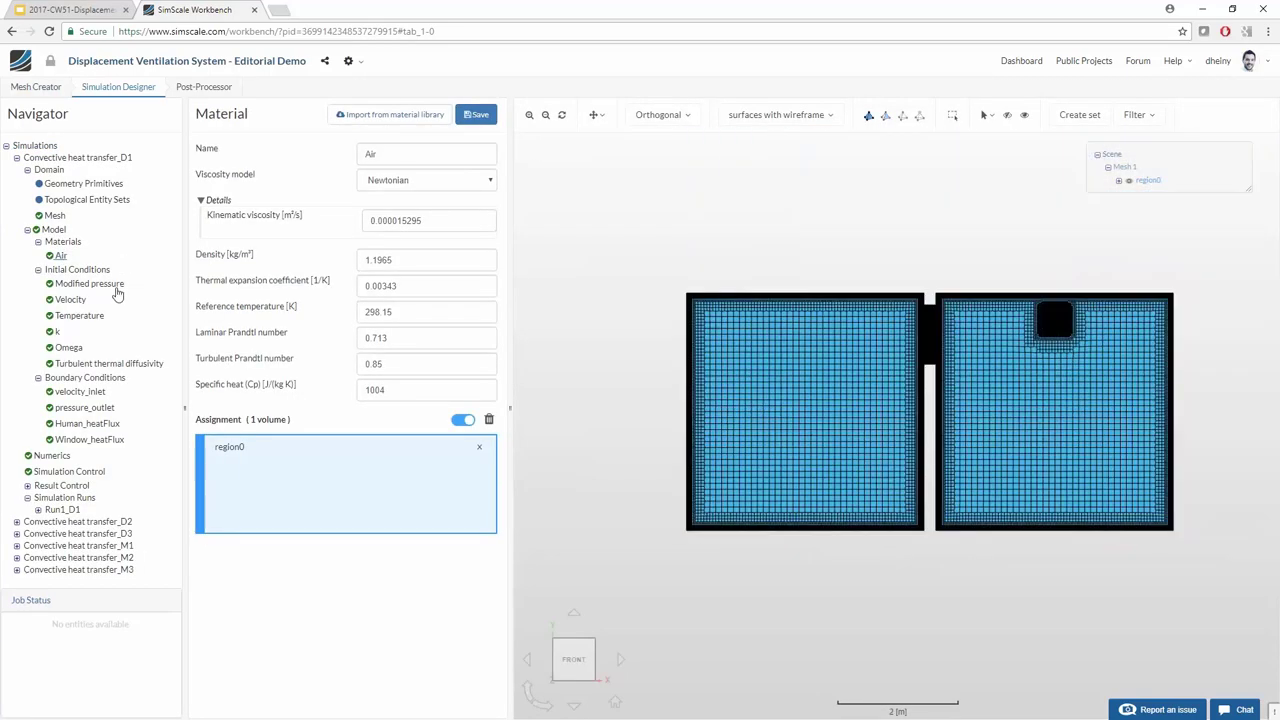
drag(835, 552, 858, 340)
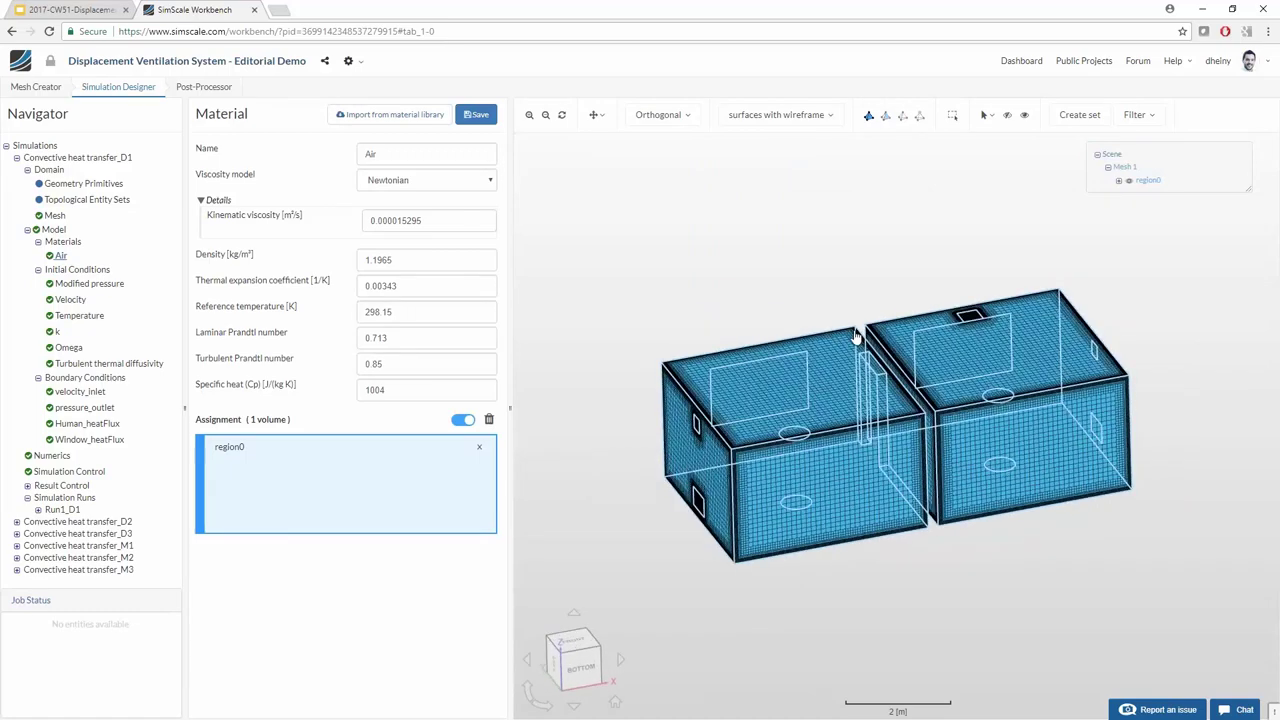
click(808, 116)
click(760, 135)
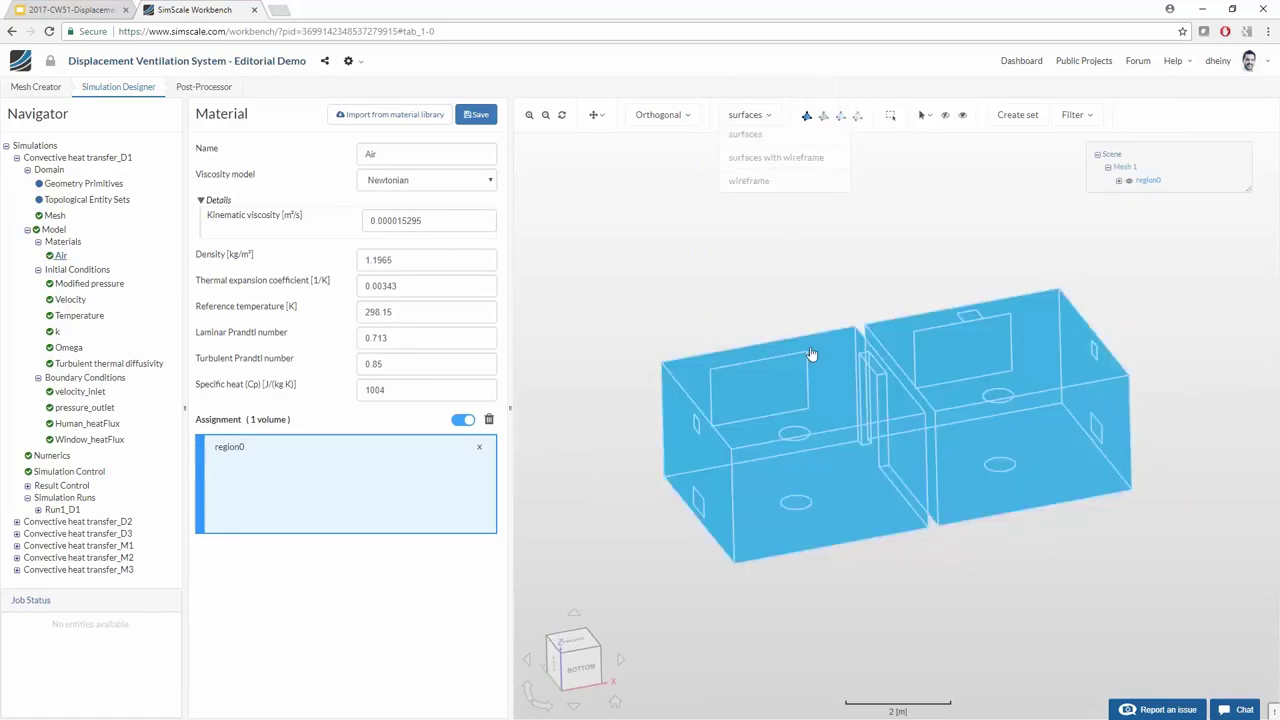
Step: Switch to face selection in the simulation model and hide the ceilings and front walls of both rooms
click(63, 242)
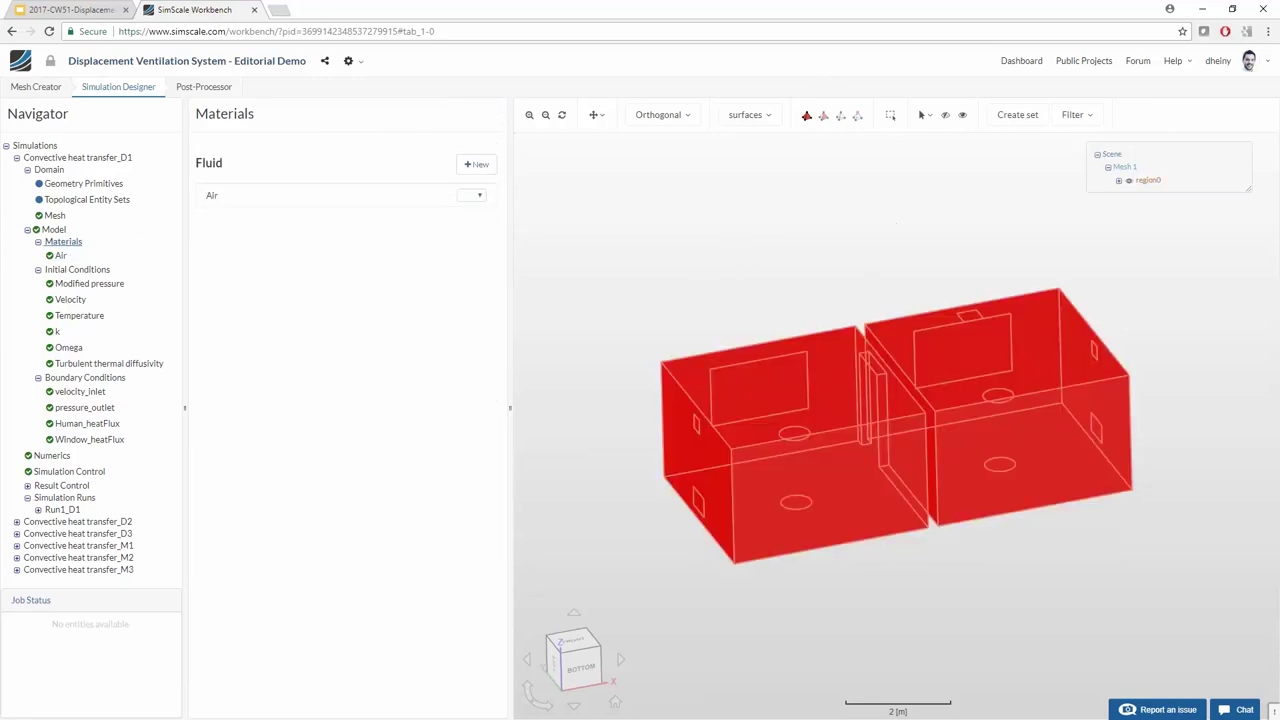
click(824, 116)
click(792, 374)
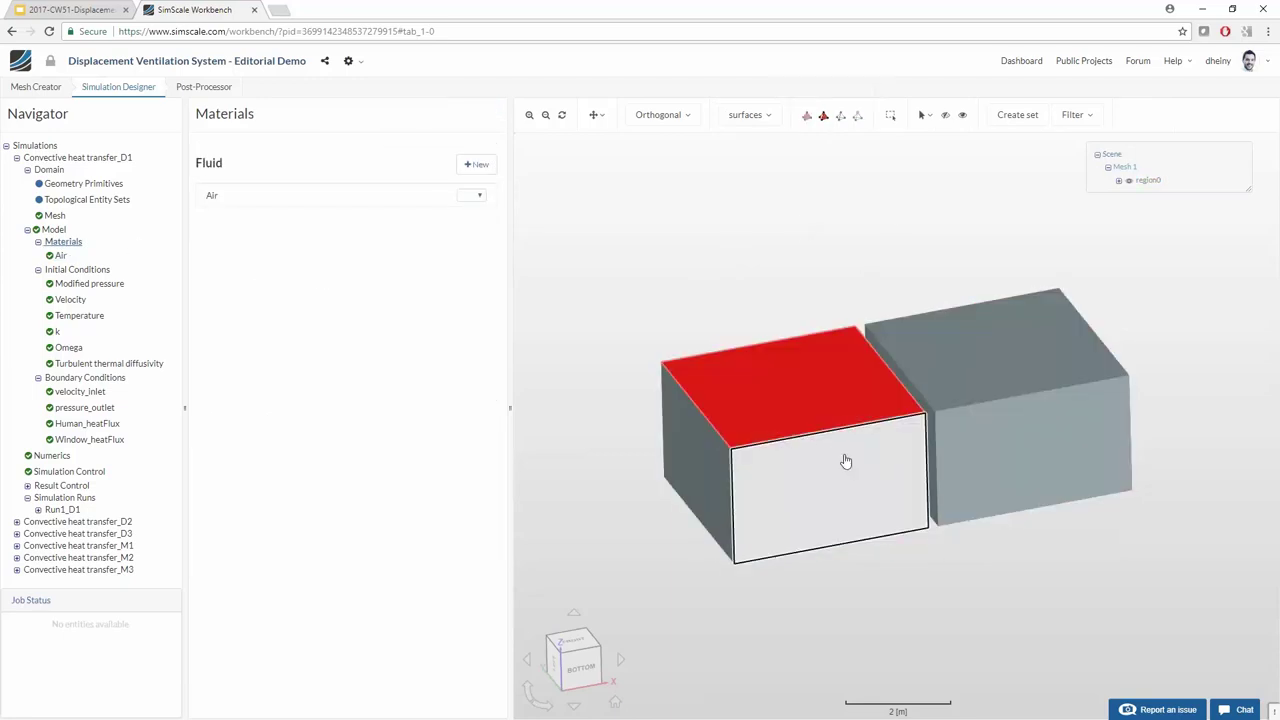
click(846, 460)
click(985, 367)
click(945, 115)
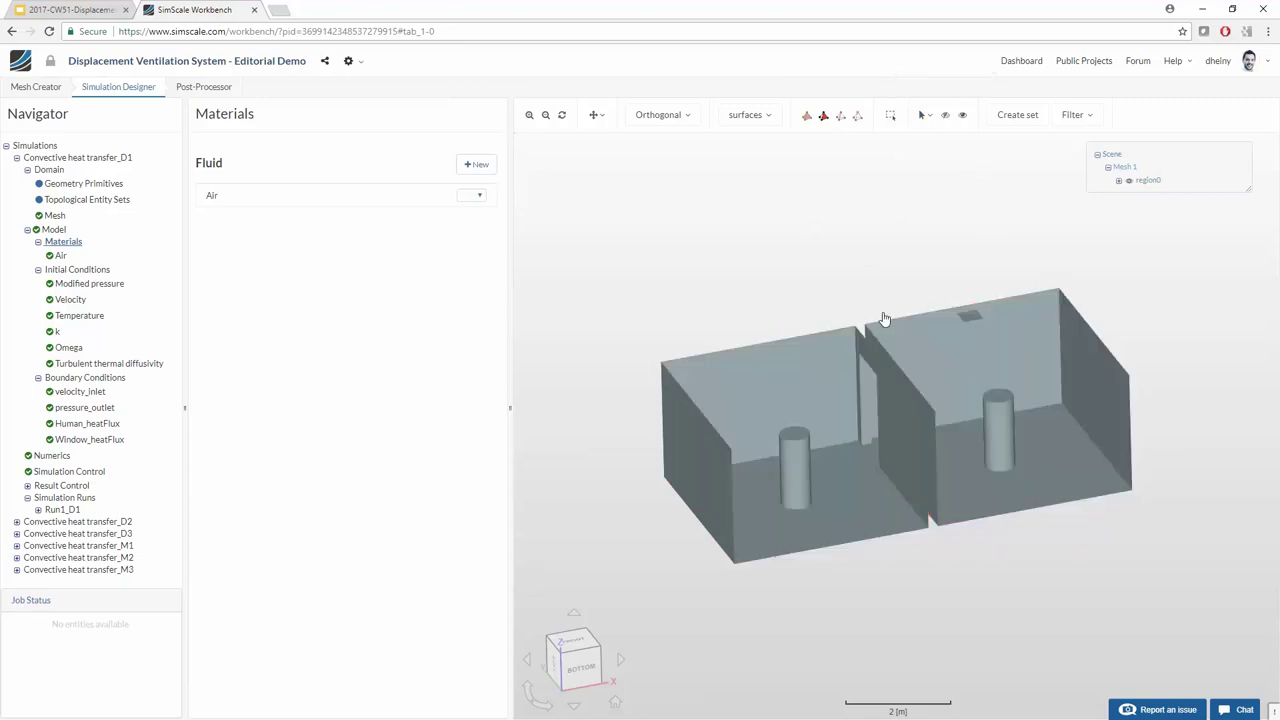
scroll(890, 365, up, 4)
middle_drag(937, 474, 954, 437)
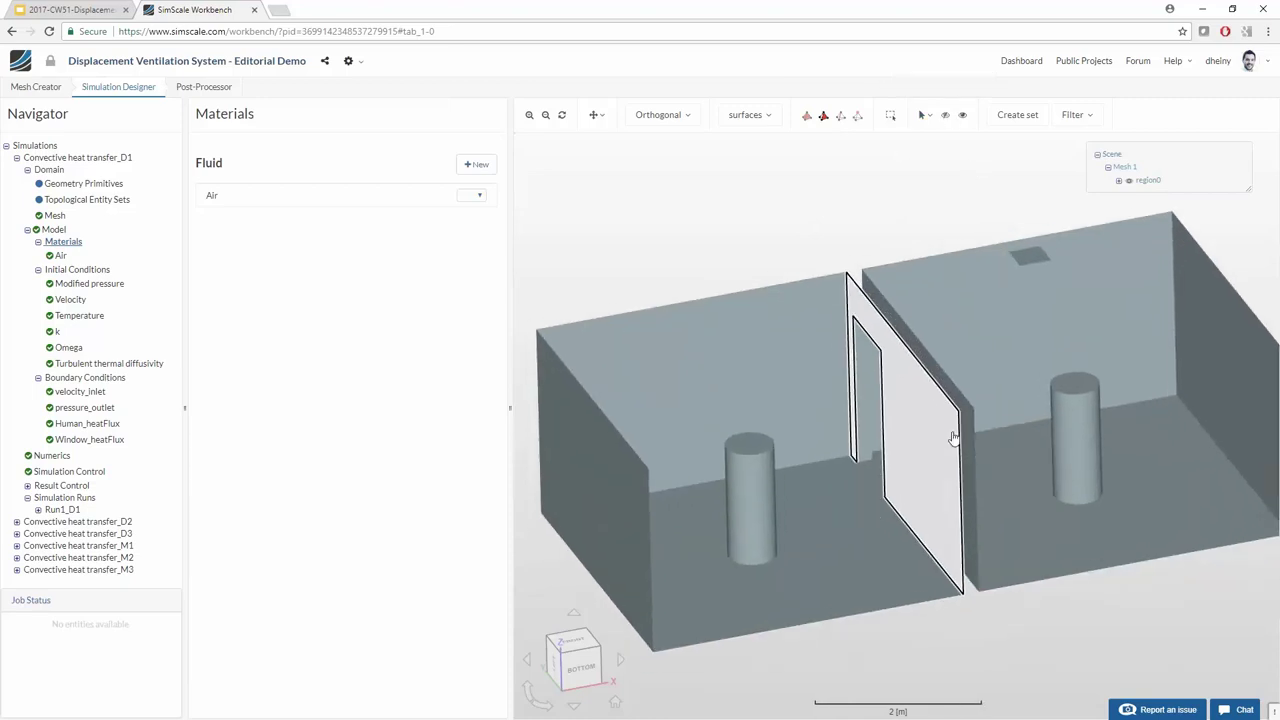
scroll(954, 437, down, 1)
mouse_move(857, 246)
mouse_down()
mouse_move(869, 226)
mouse_move(846, 232)
mouse_up()
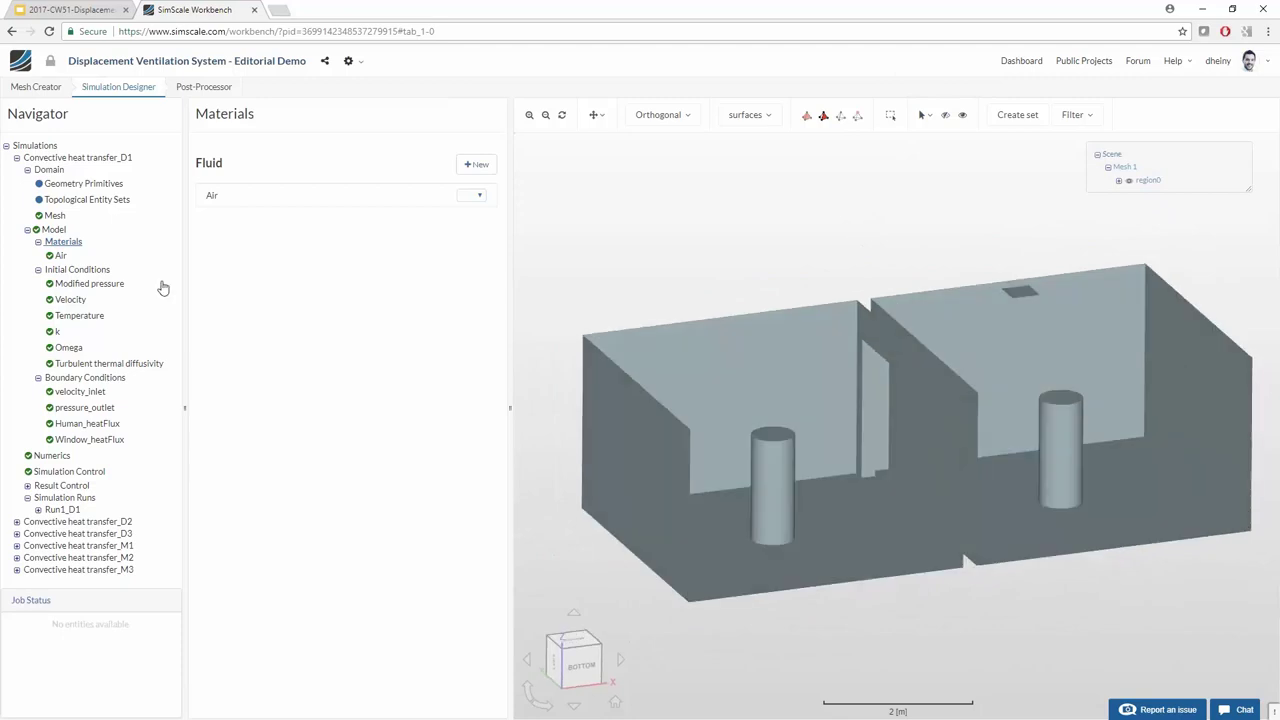
Step: Review the Air material properties, and the velocity and temperature settings of the velocity_inlet boundary condition
click(59, 256)
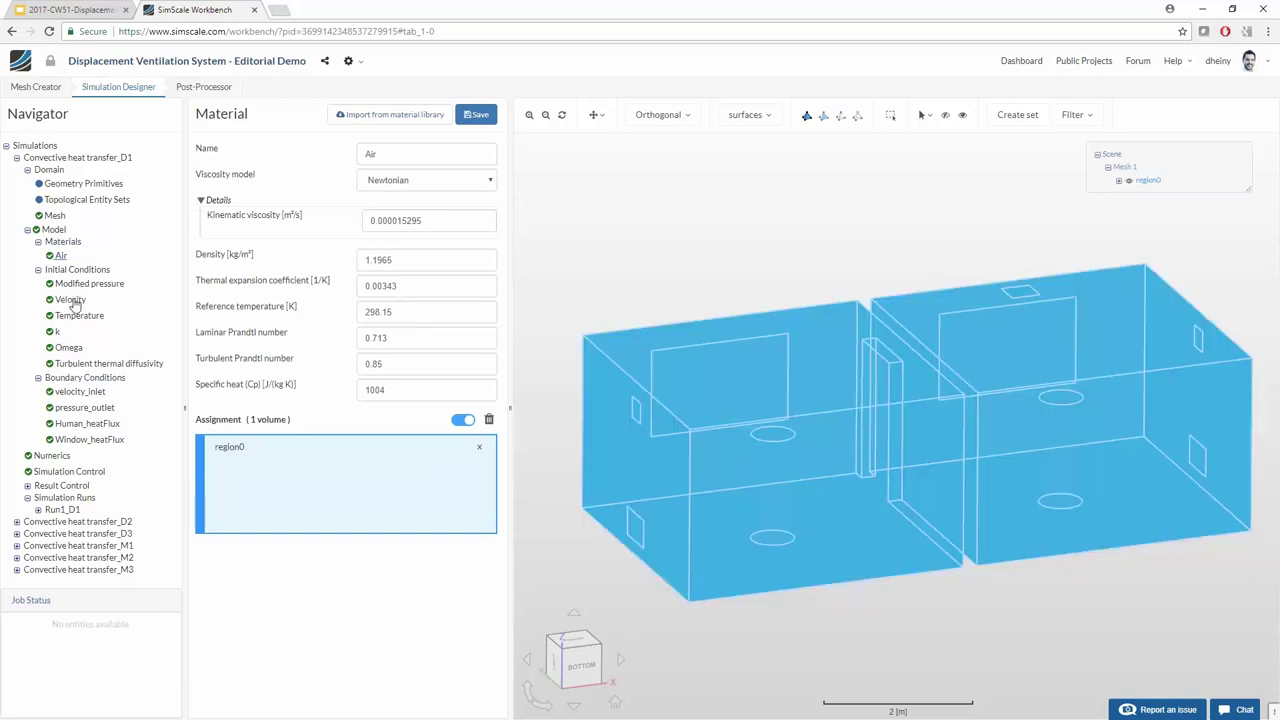
click(80, 391)
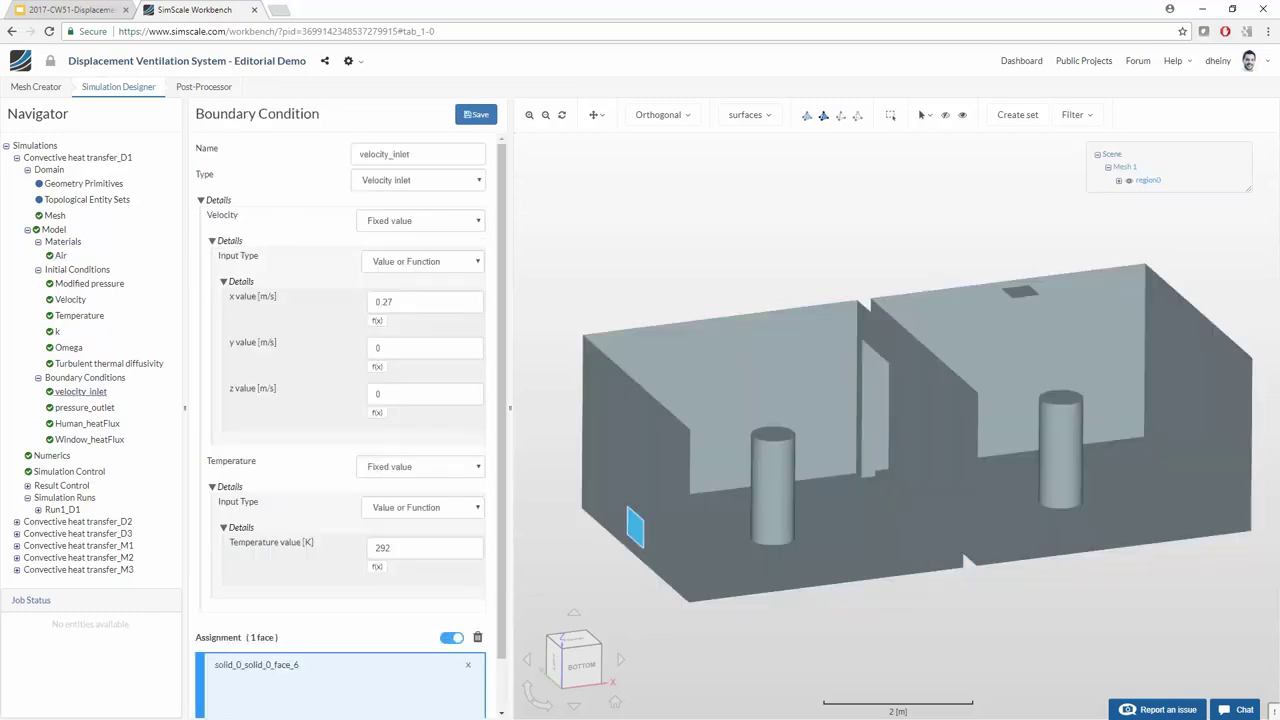
scroll(652, 262, down, 1)
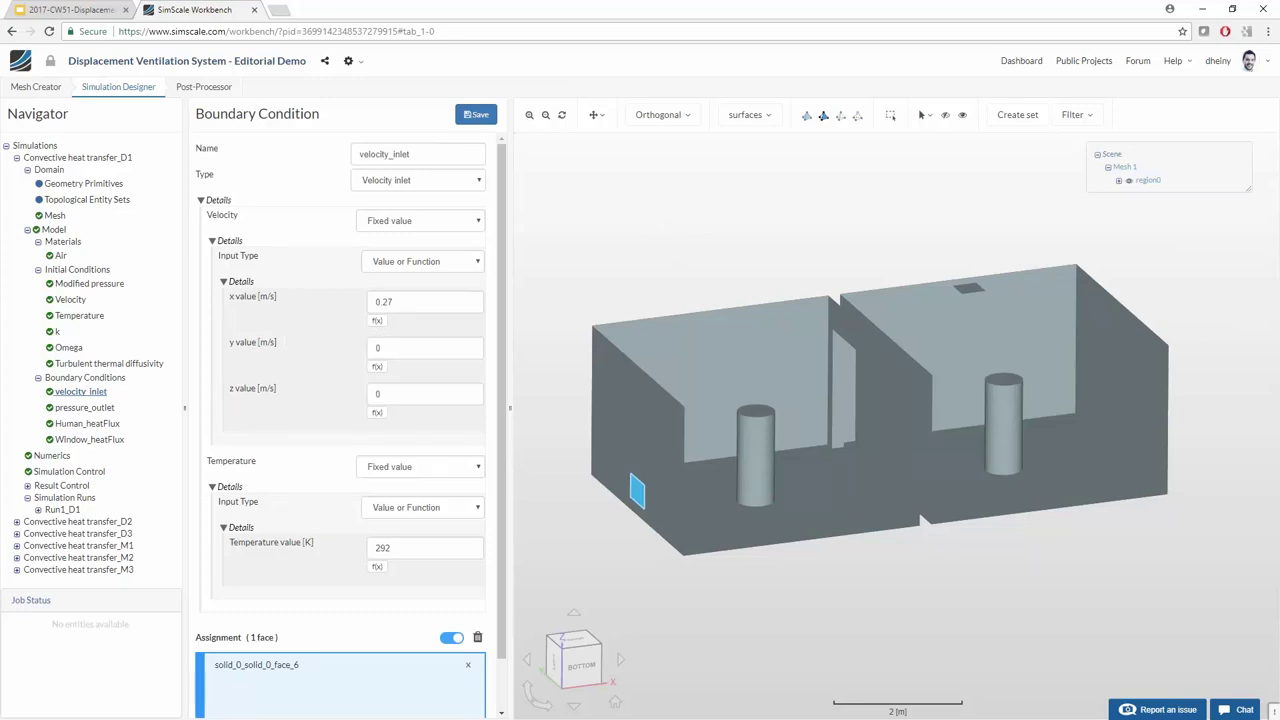
scroll(502, 357, down, 2)
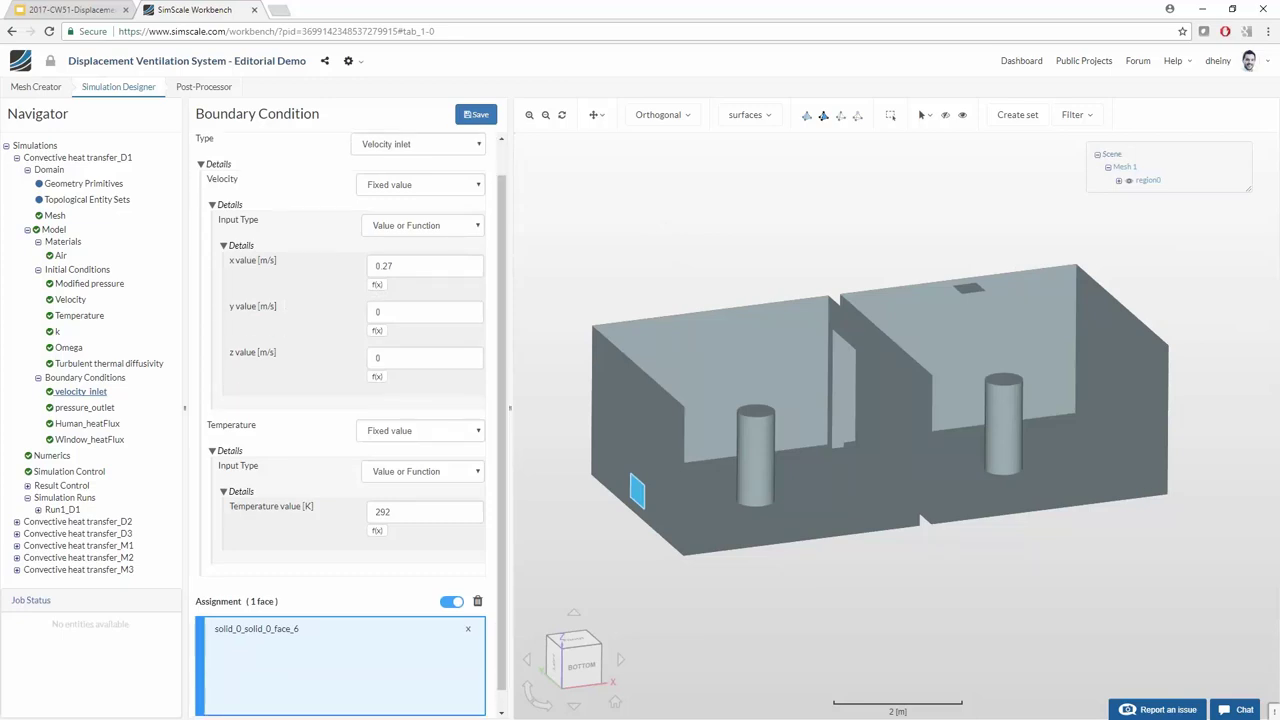
double_click(406, 512)
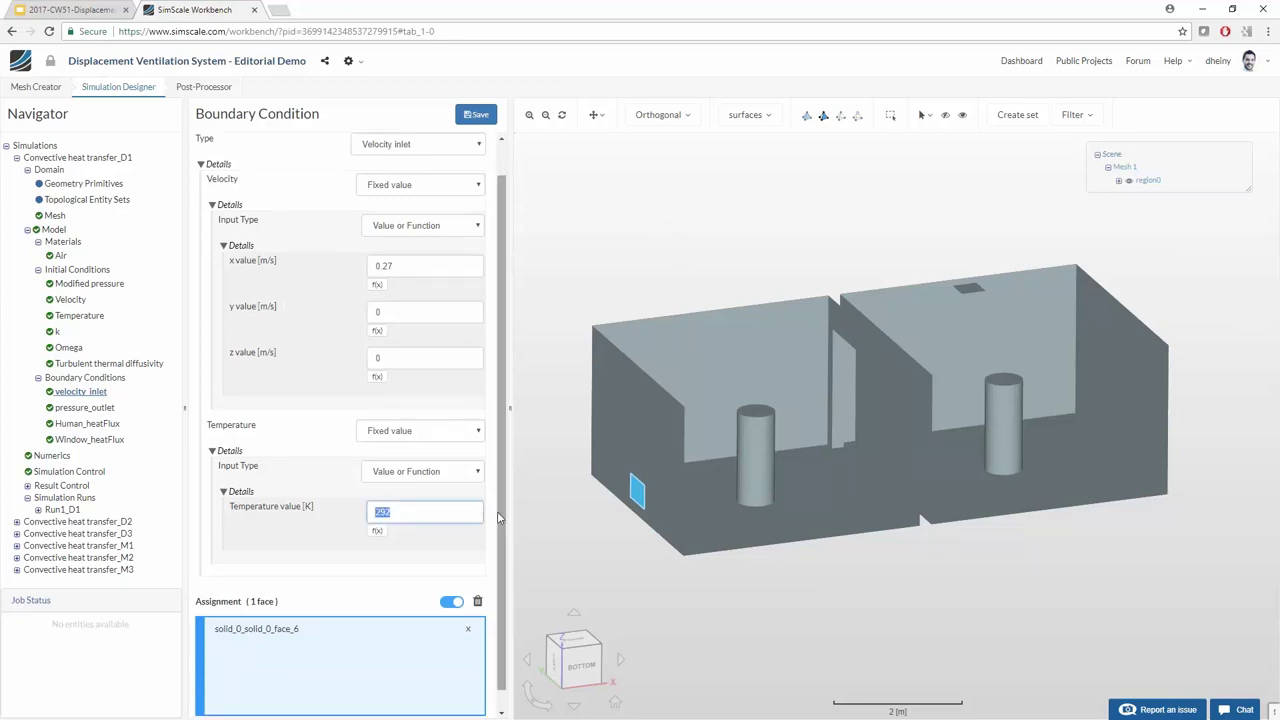
scroll(500, 517, up, 2)
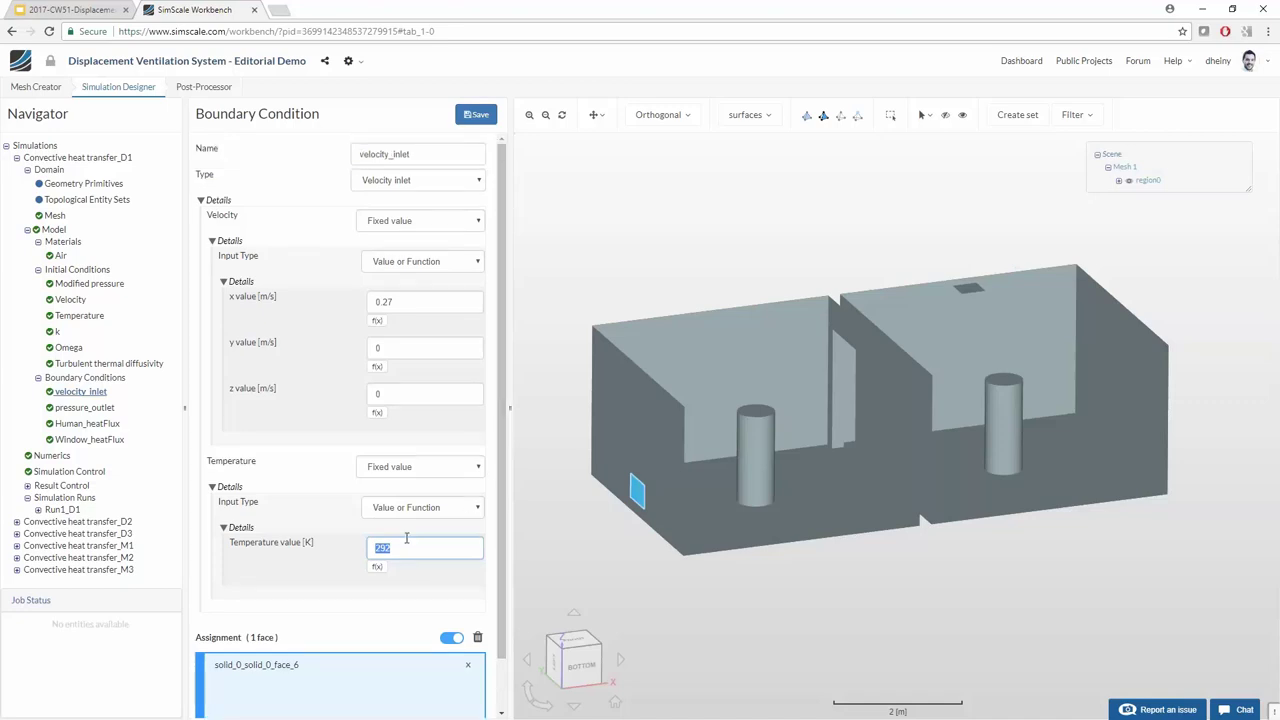
click(422, 301)
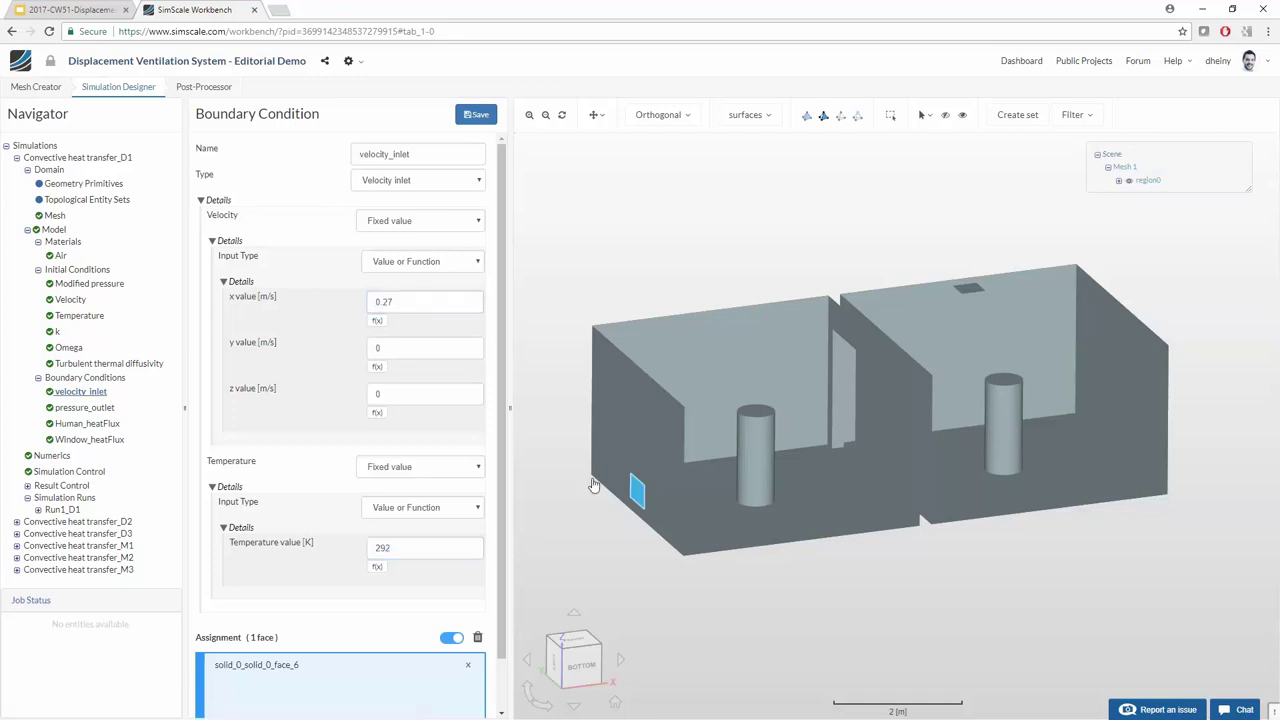
Step: Review the pressure_outlet, Human_heatFlux and Window_heatFlux boundary conditions and the faces assigned to each
right_drag(636, 487, 658, 485)
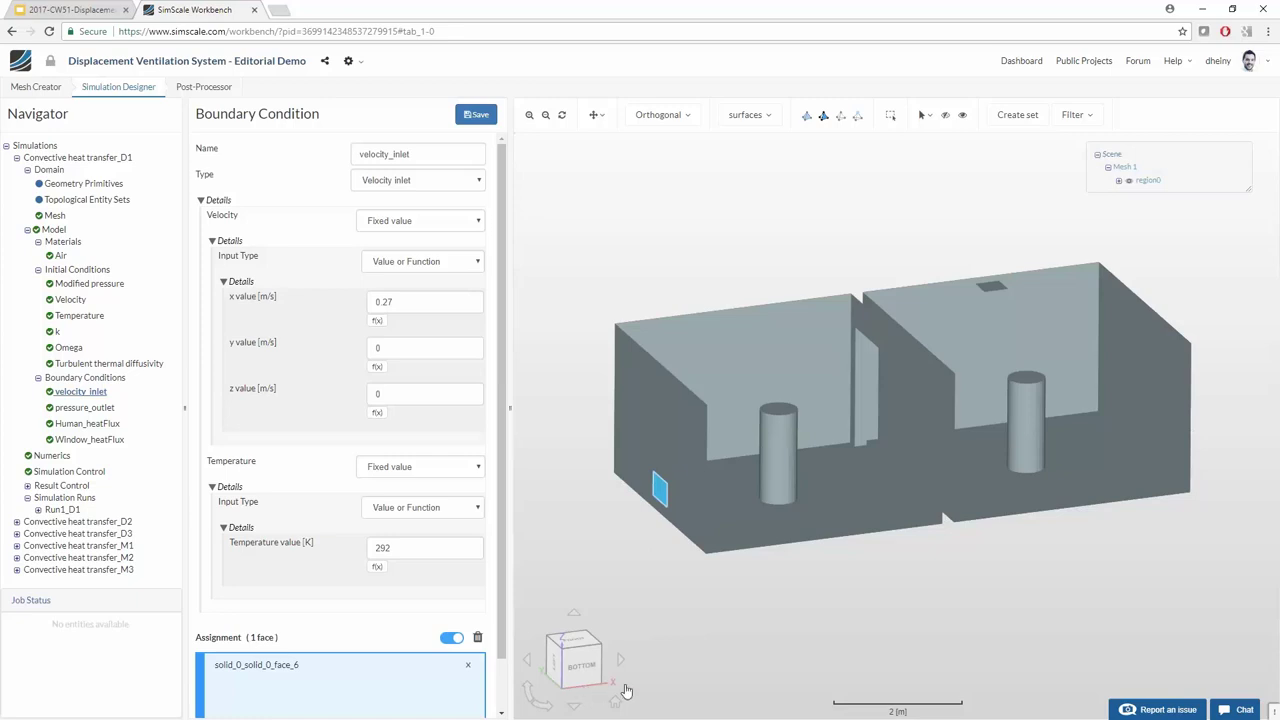
drag(686, 626, 691, 646)
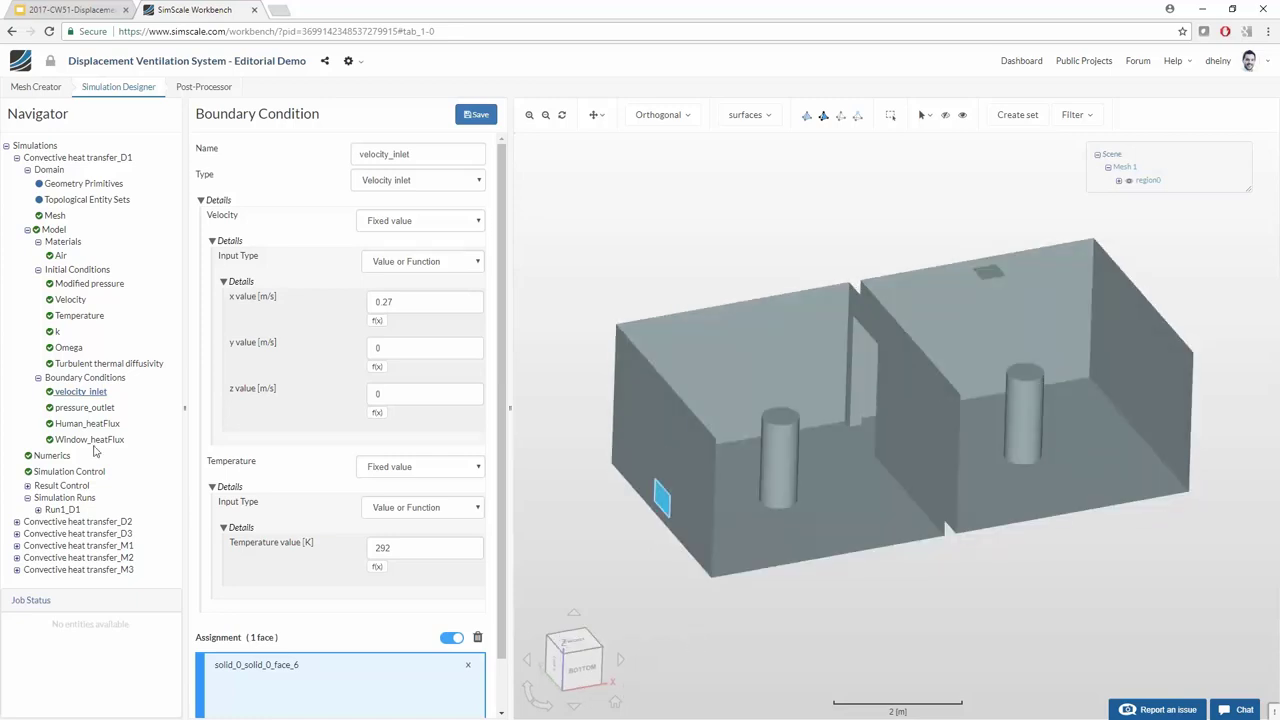
click(96, 410)
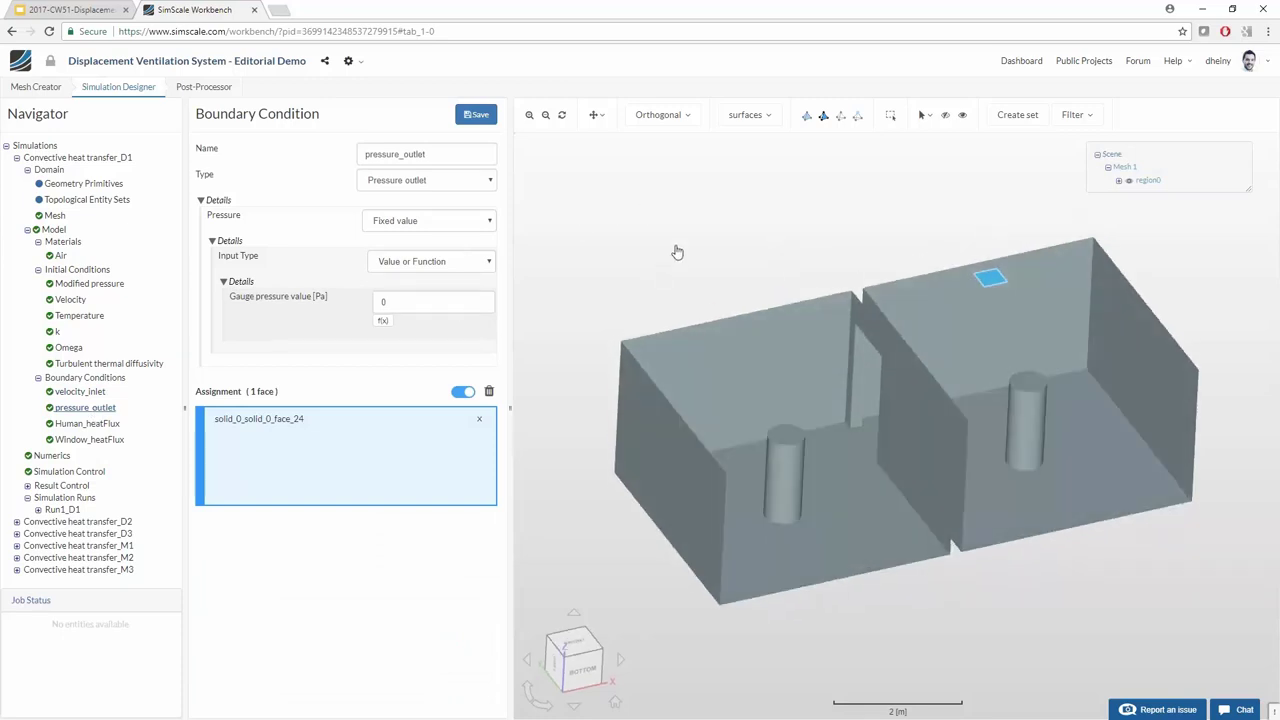
click(105, 426)
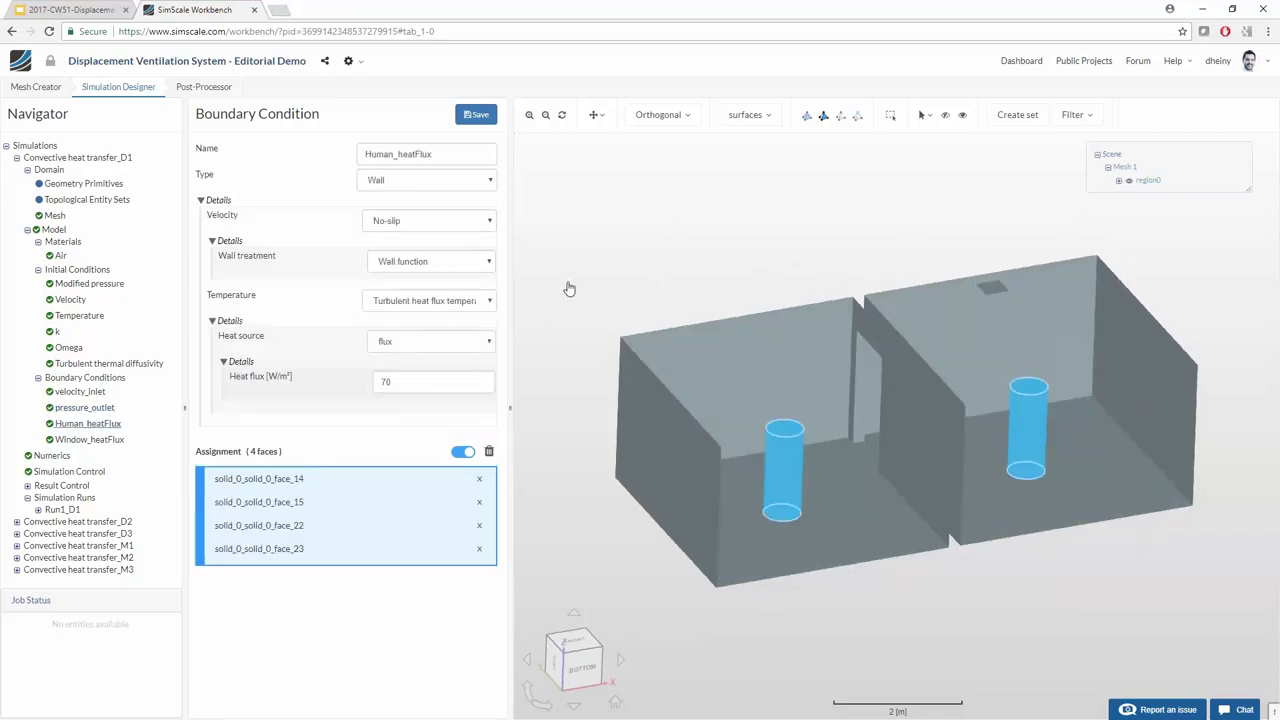
drag(566, 271, 566, 297)
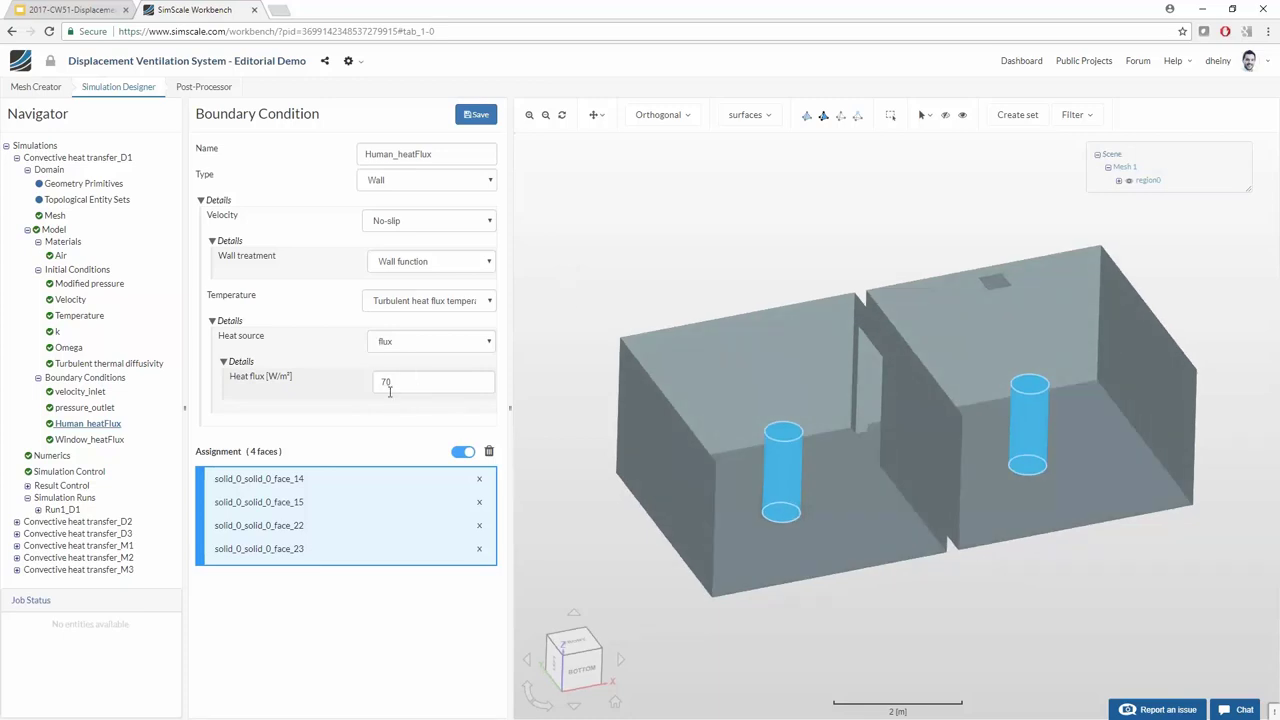
click(95, 440)
drag(548, 277, 550, 276)
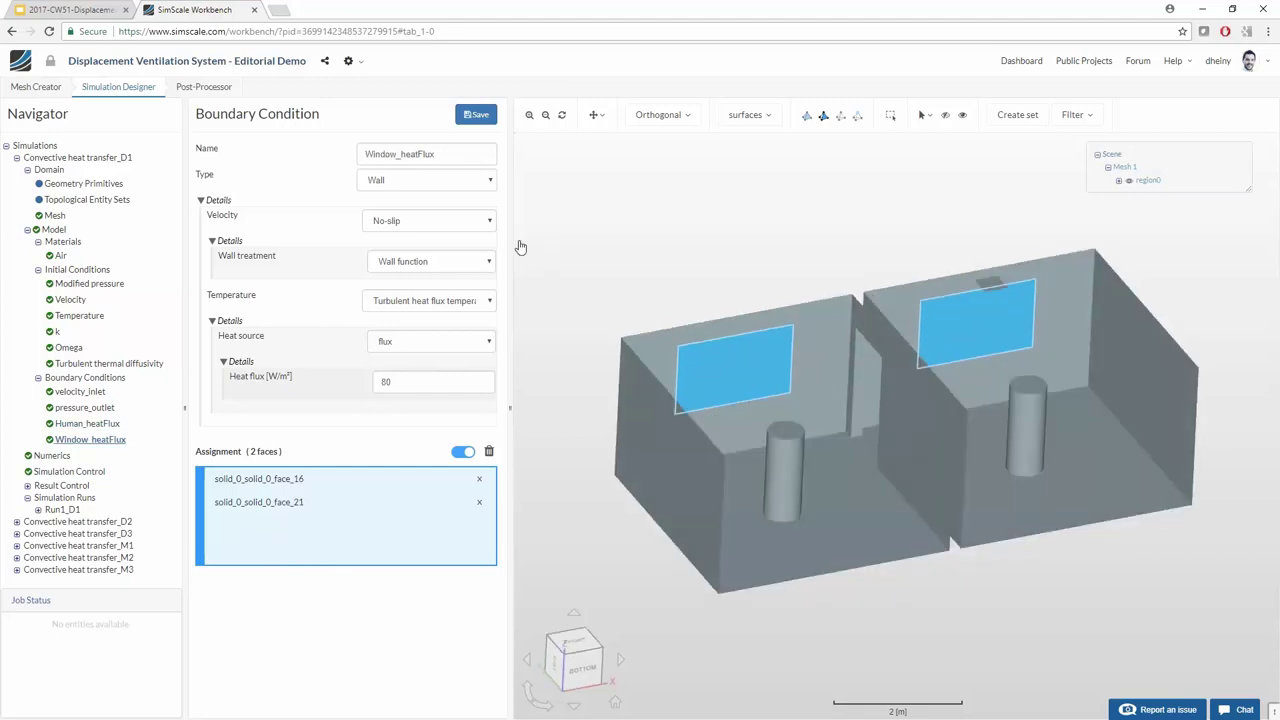
Step: Load the saved post-processing state D1 Post pro
click(204, 87)
scroll(89, 323, down, 2)
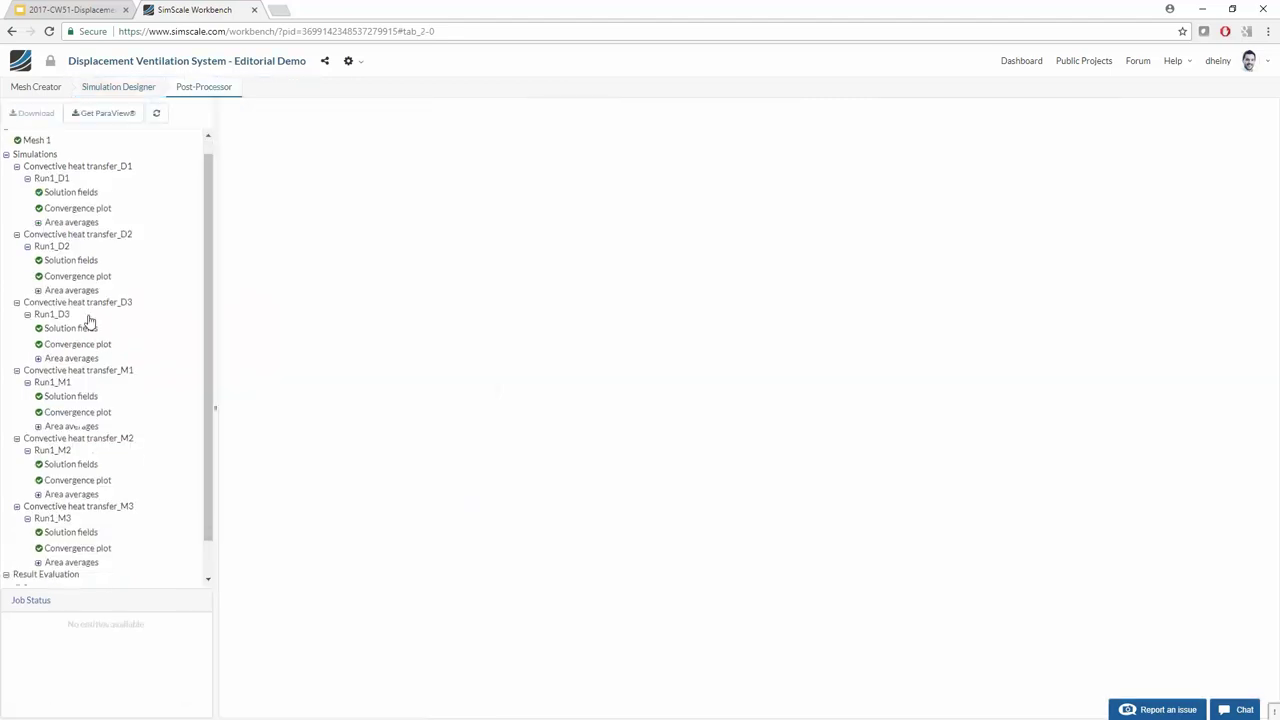
click(52, 576)
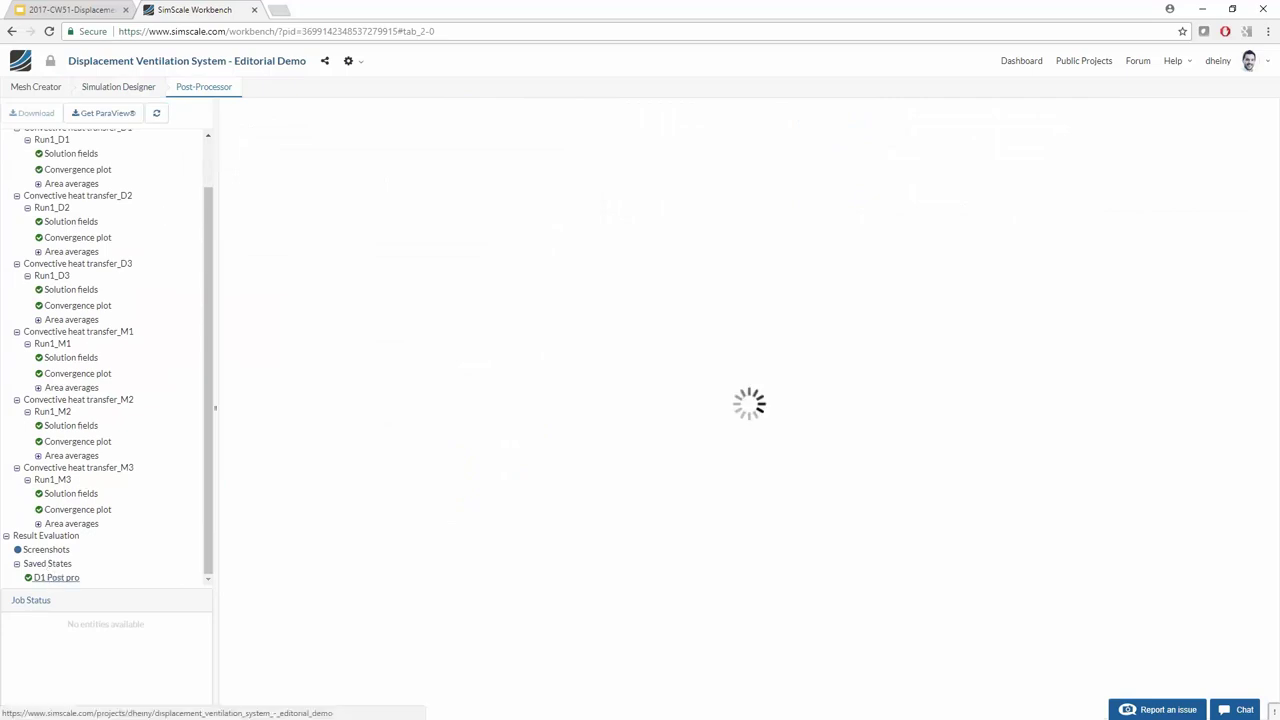
Step: Return to the simulation setup and review the Simulation Control settings of Convective heat transfer_D1, including the number of computing cores
click(140, 88)
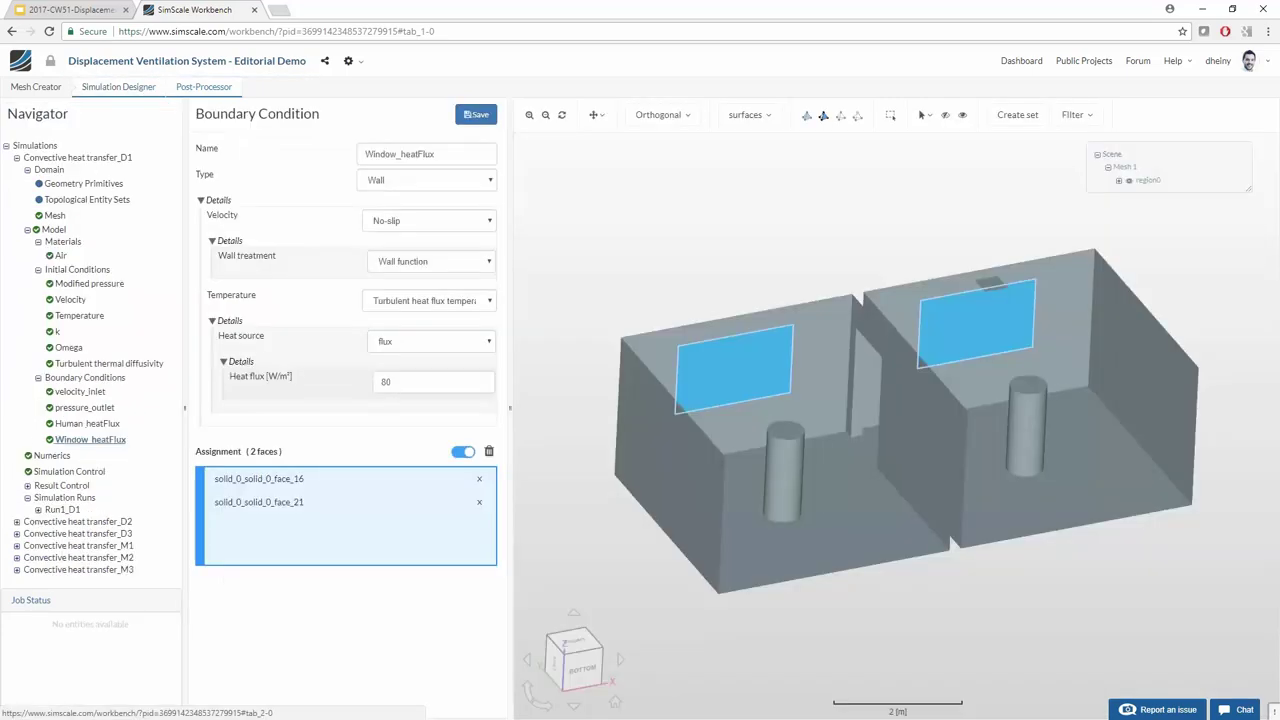
click(62, 497)
click(50, 486)
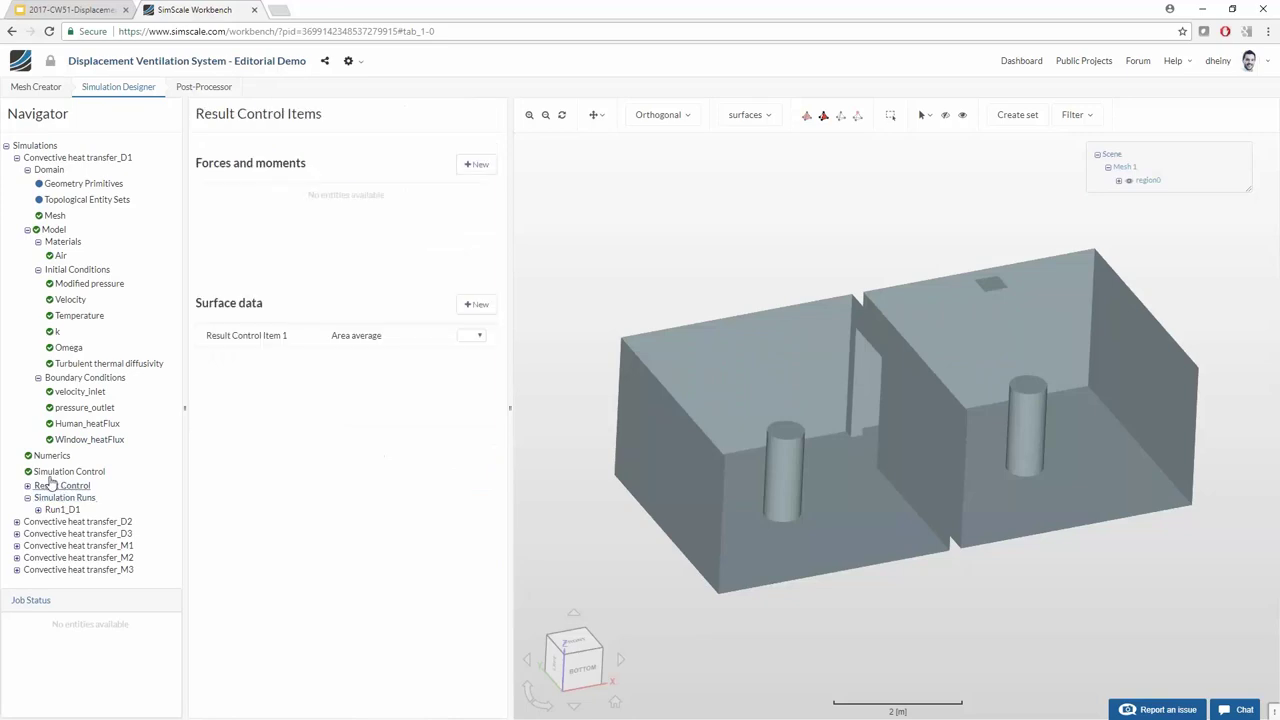
click(50, 473)
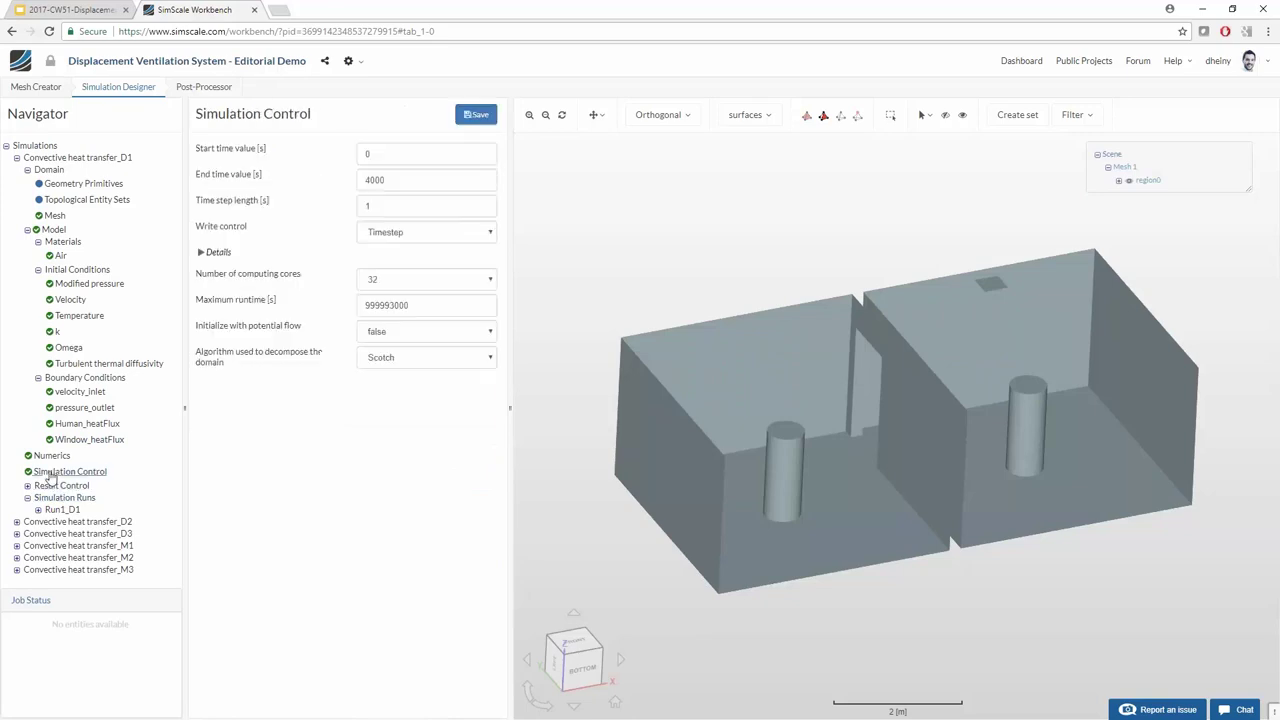
click(389, 282)
click(432, 280)
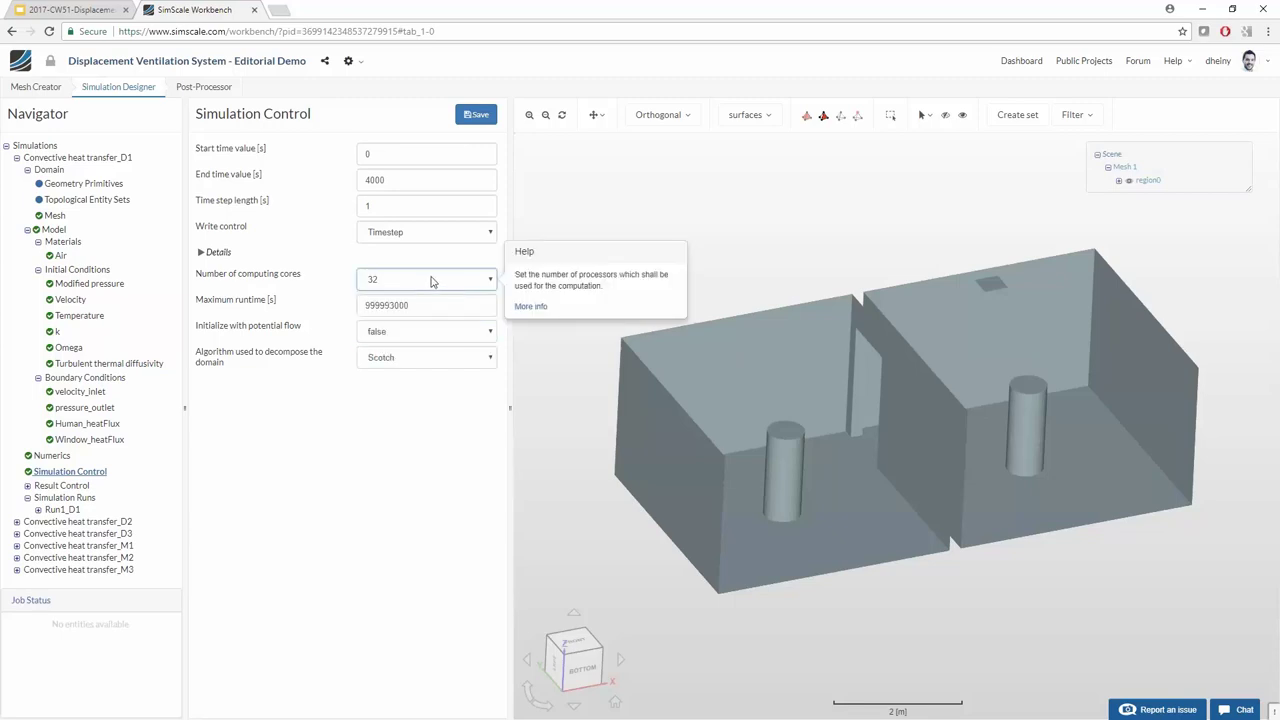
click(723, 205)
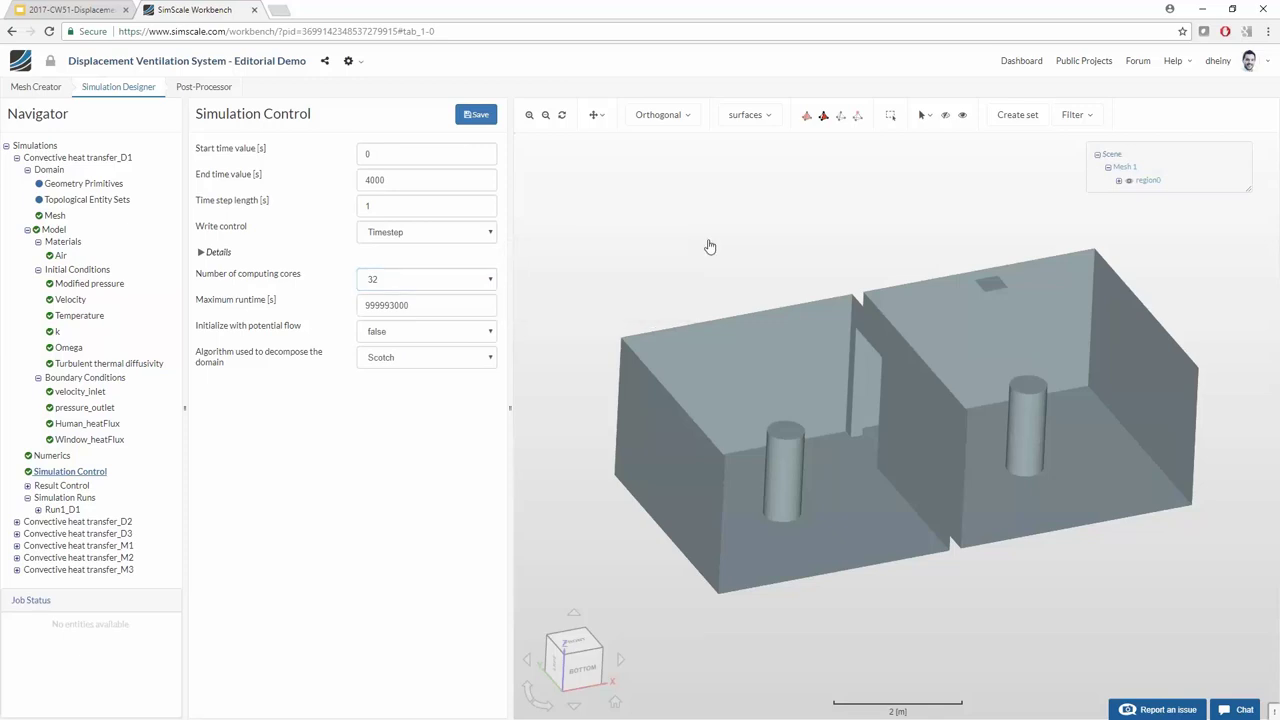
mouse_move(652, 274)
mouse_down()
mouse_move(652, 262)
mouse_move(664, 272)
mouse_up()
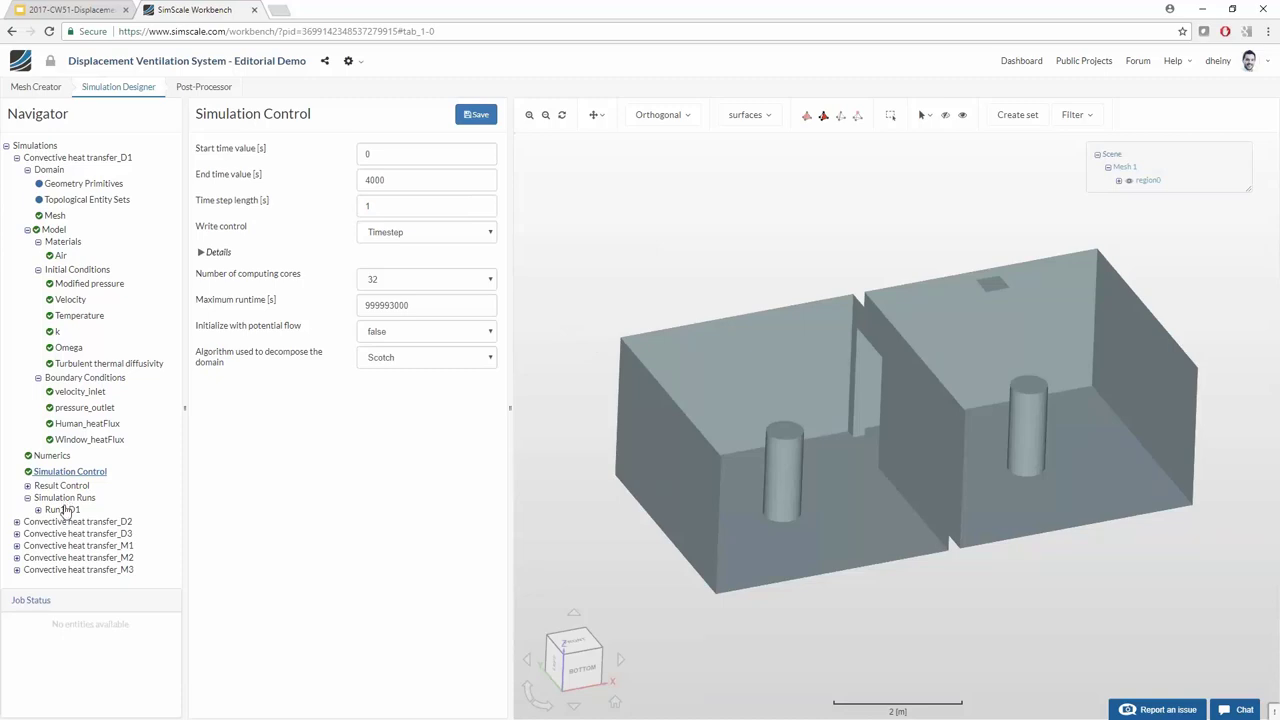
Step: Return to the D1 post-processing results and show the velocity slice at the last time step, 4000
click(214, 87)
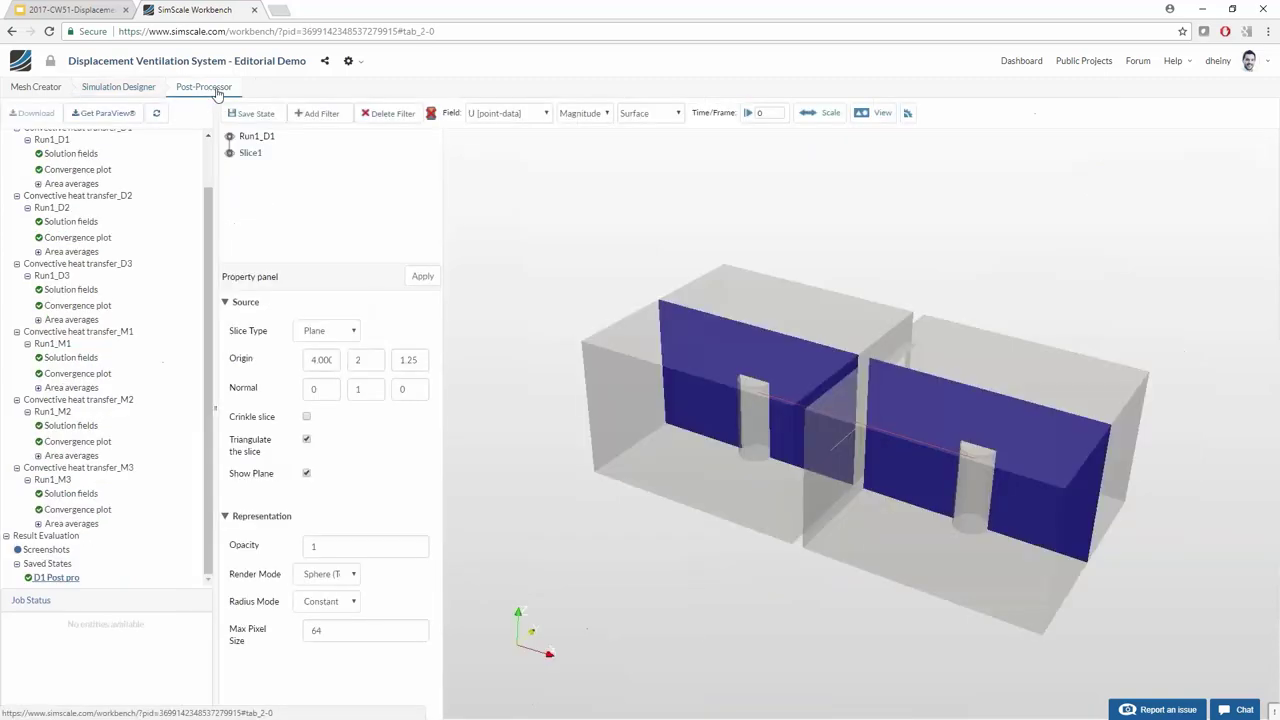
click(748, 113)
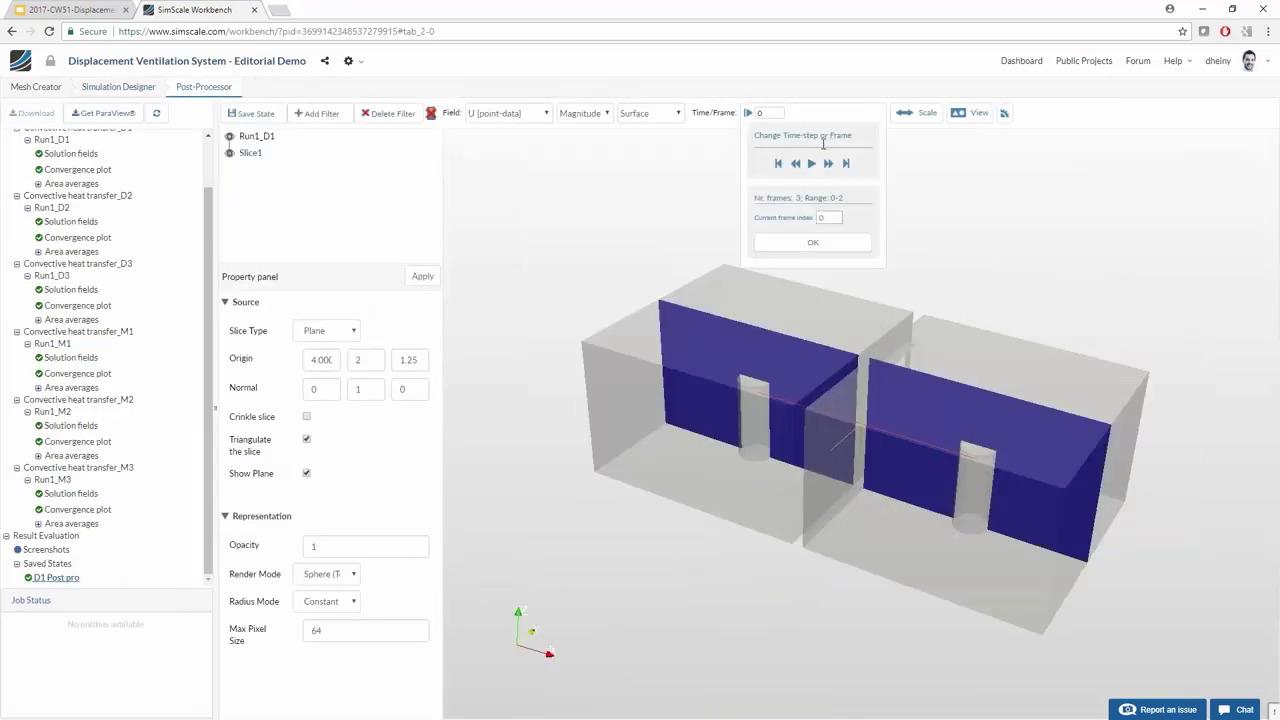
click(847, 164)
click(949, 337)
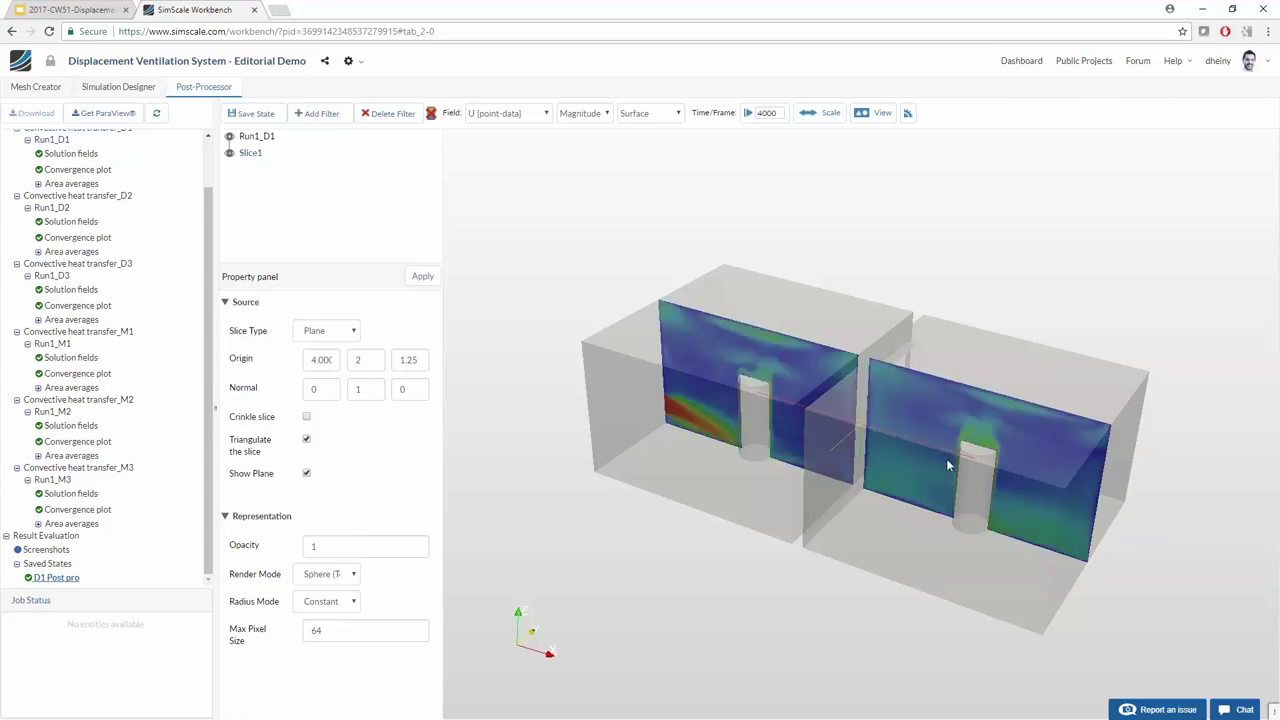
Step: Hide the axes drawn at the centre of the model in the results view
drag(946, 458, 752, 226)
drag(860, 380, 870, 197)
click(880, 113)
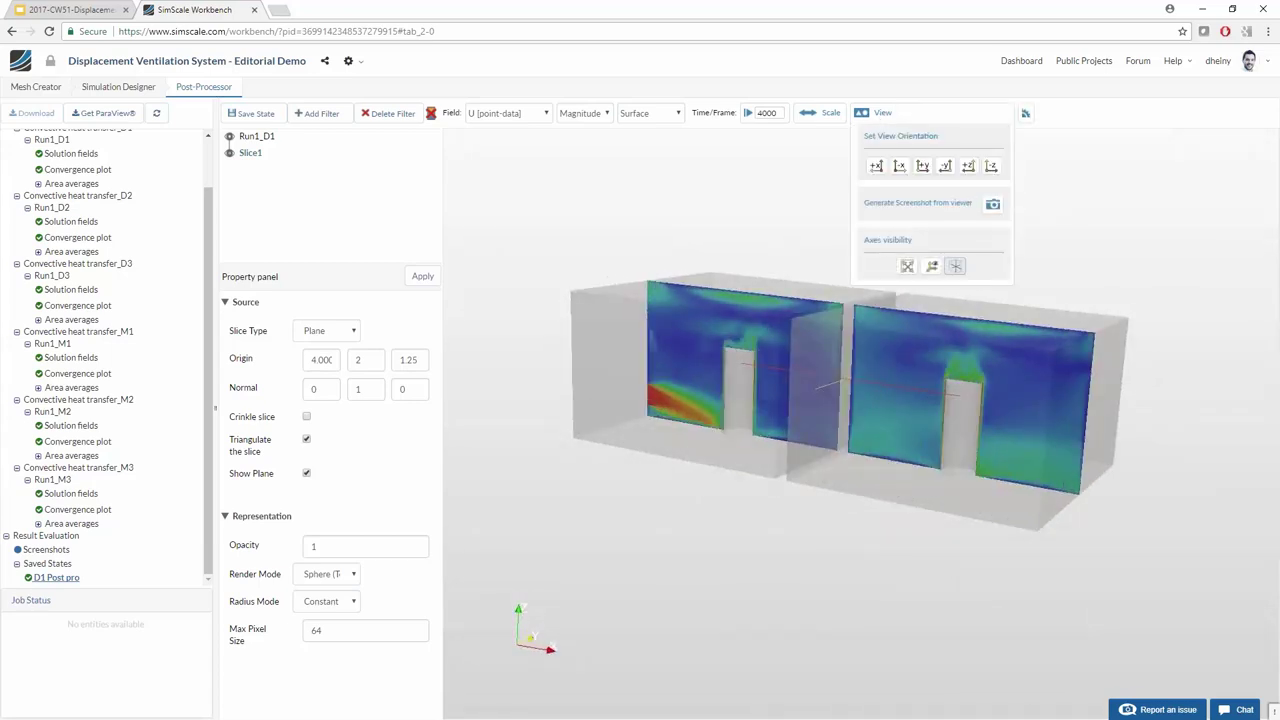
click(956, 266)
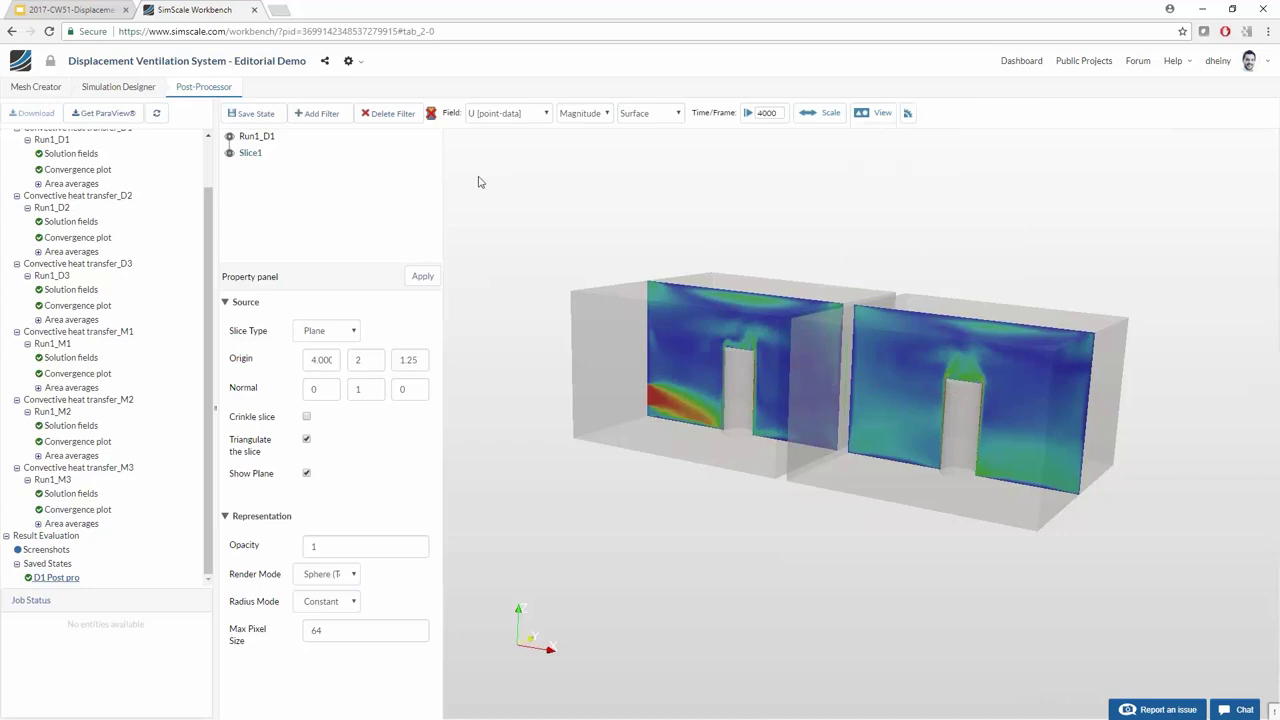
Step: Show the velocity magnitude legend horizontally below the rooms and set the maximum of its custom data range to 0.2 m/s
click(433, 115)
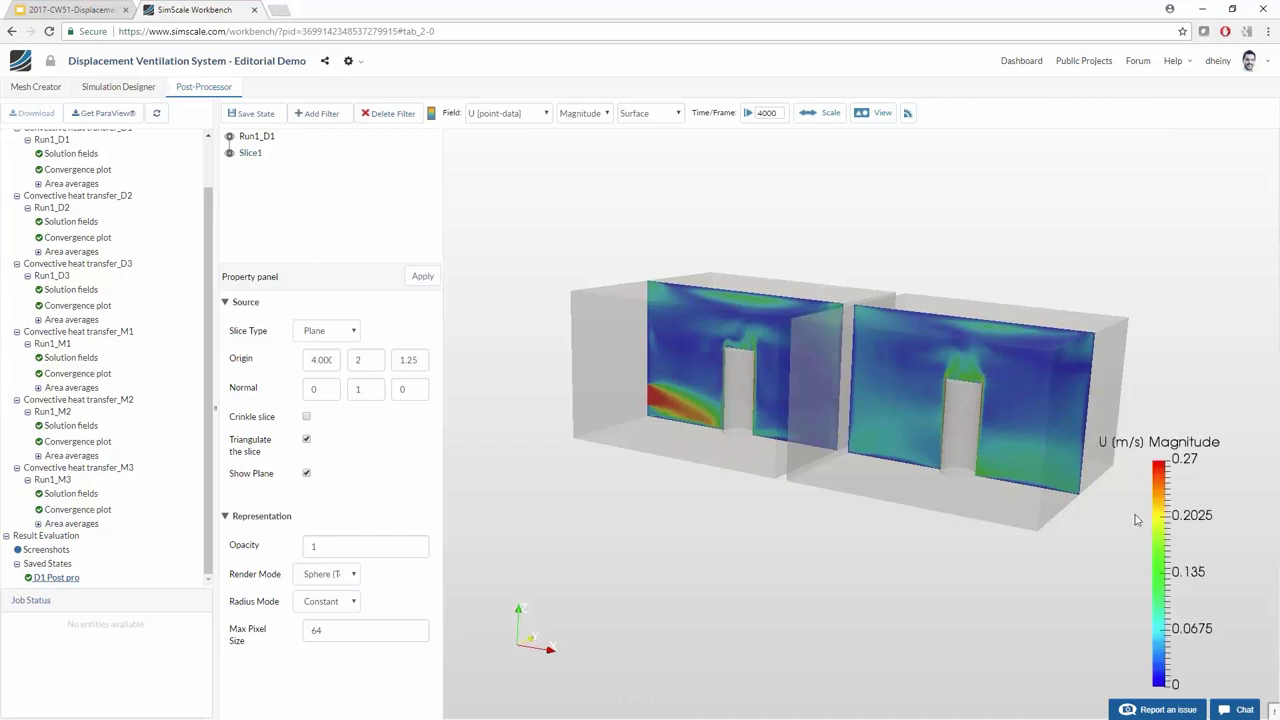
drag(1136, 519, 870, 640)
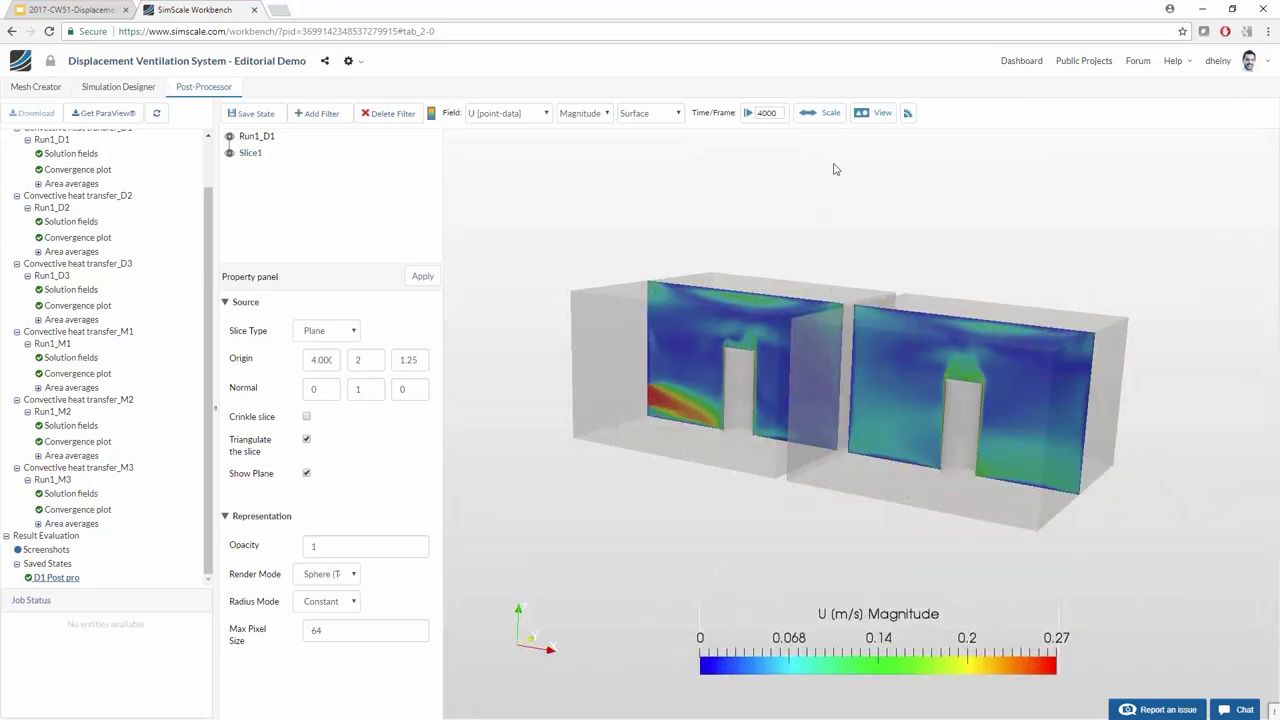
click(826, 113)
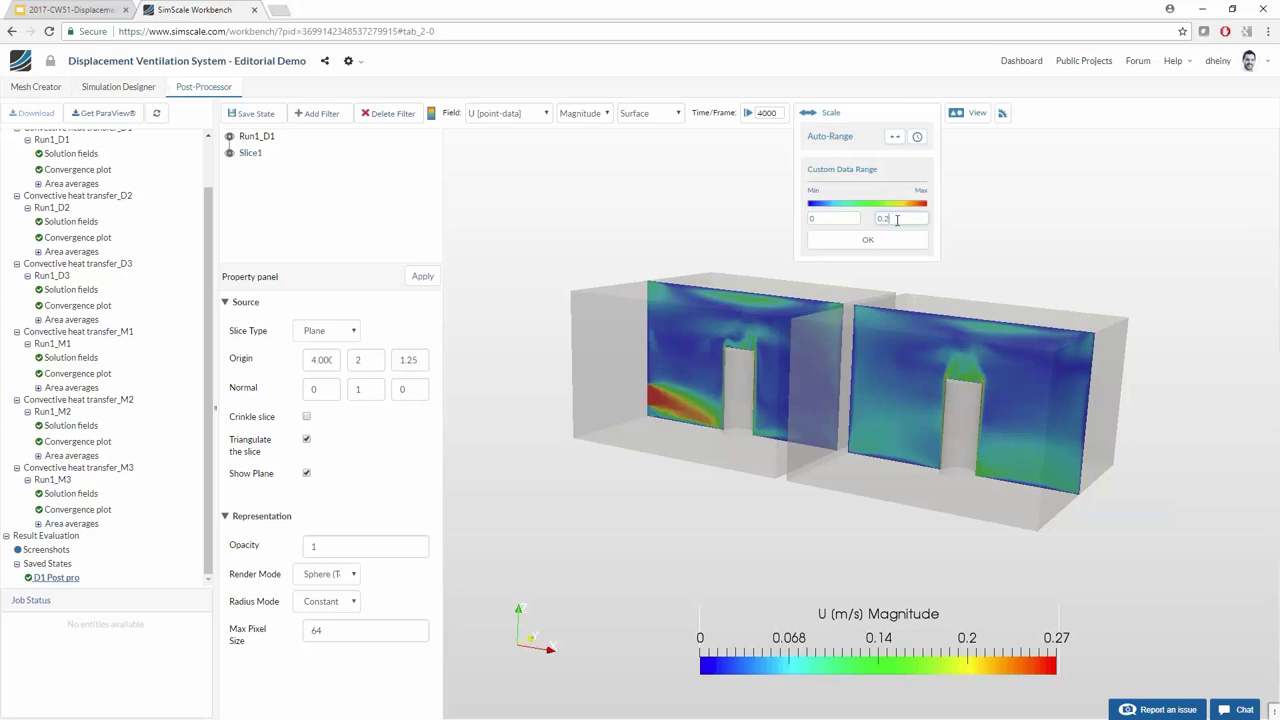
click(867, 240)
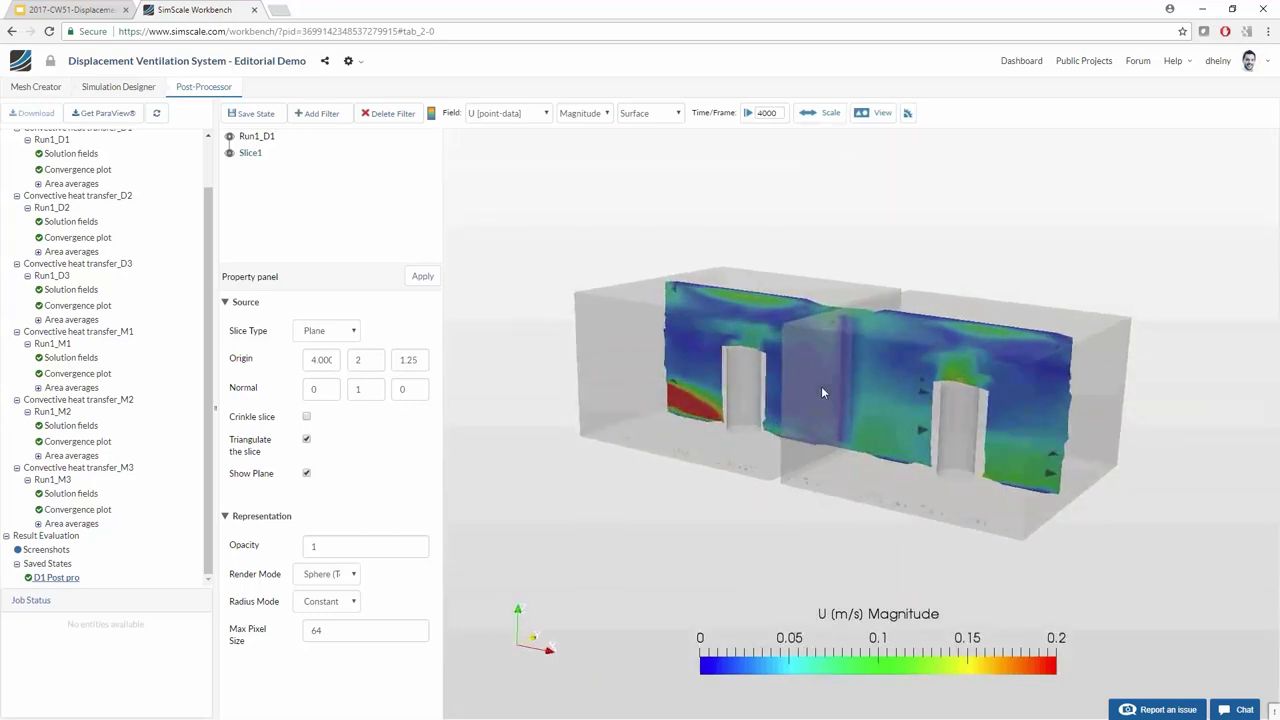
Step: Colour the slice by the temperature field T [point-data] and show its colour legend
click(532, 114)
click(502, 210)
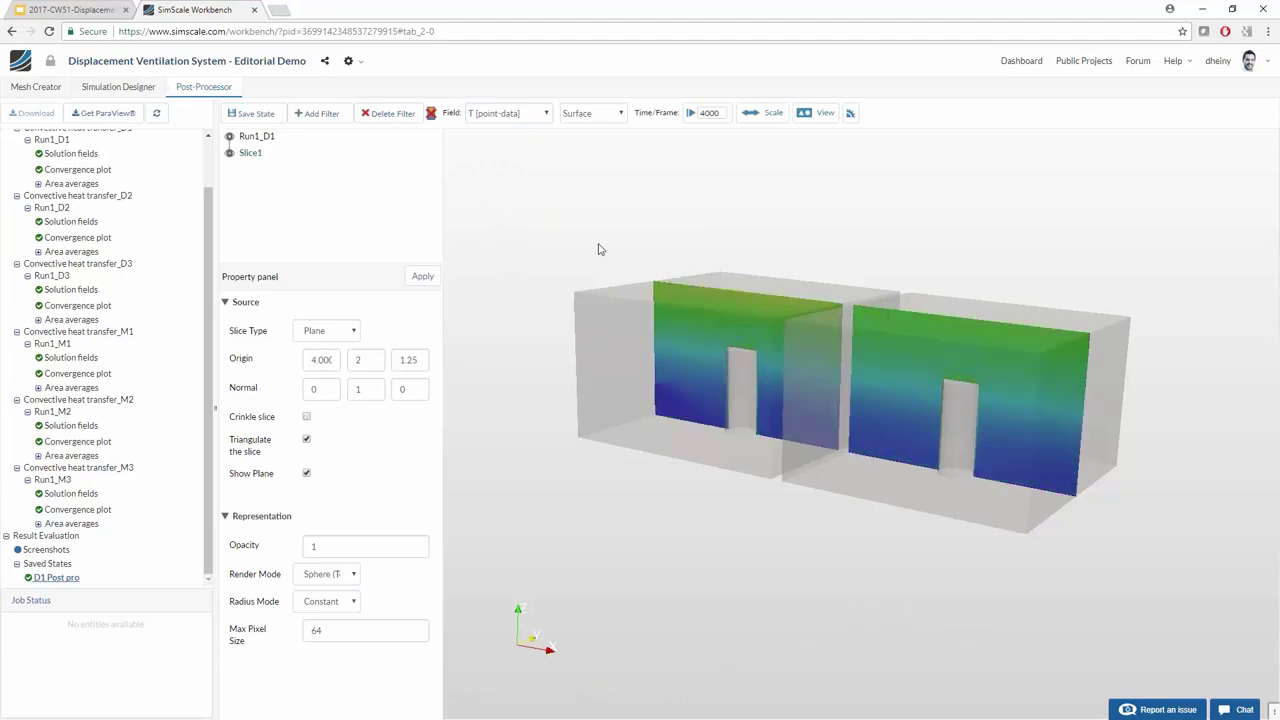
click(690, 116)
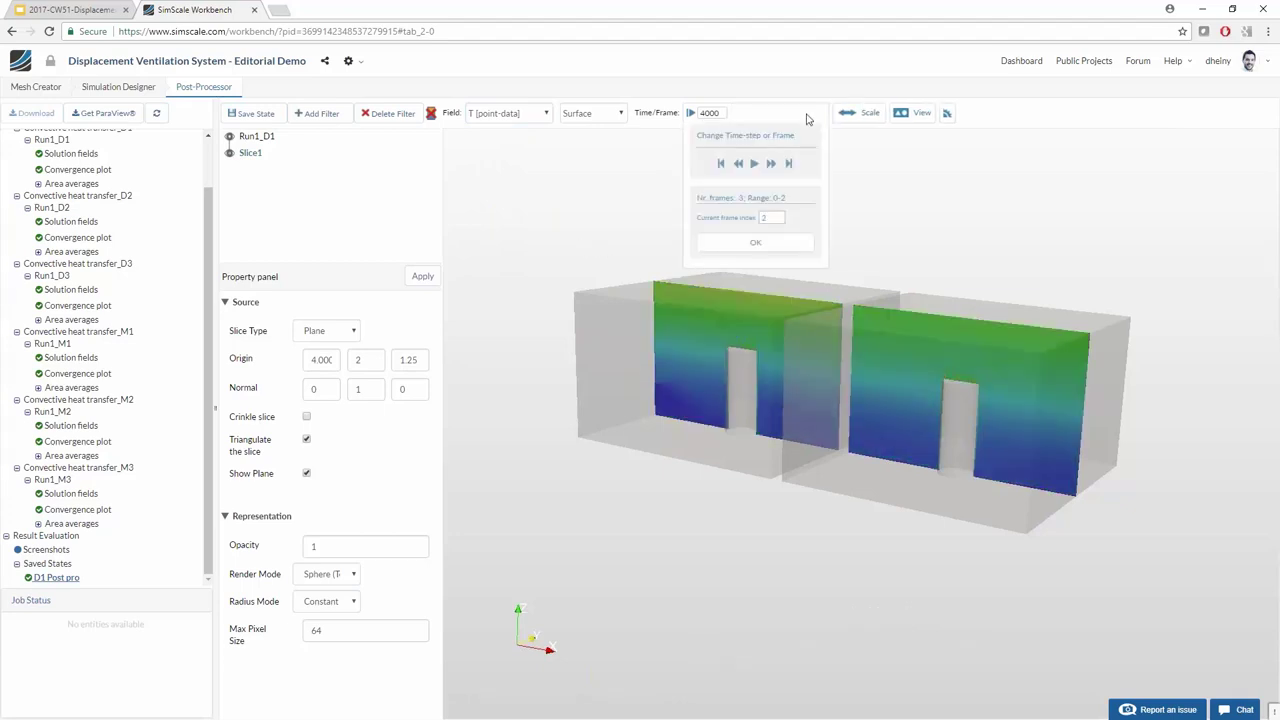
click(432, 115)
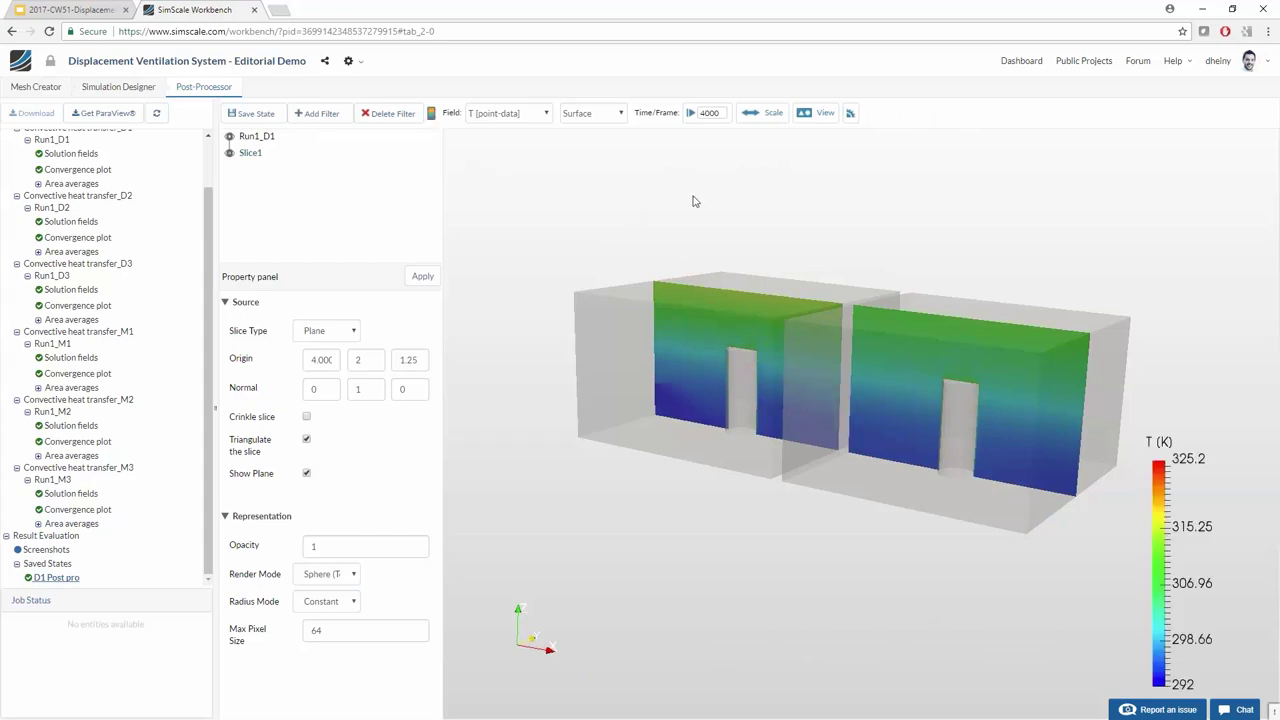
Step: Set the maximum of the custom temperature range to 313 K
click(747, 115)
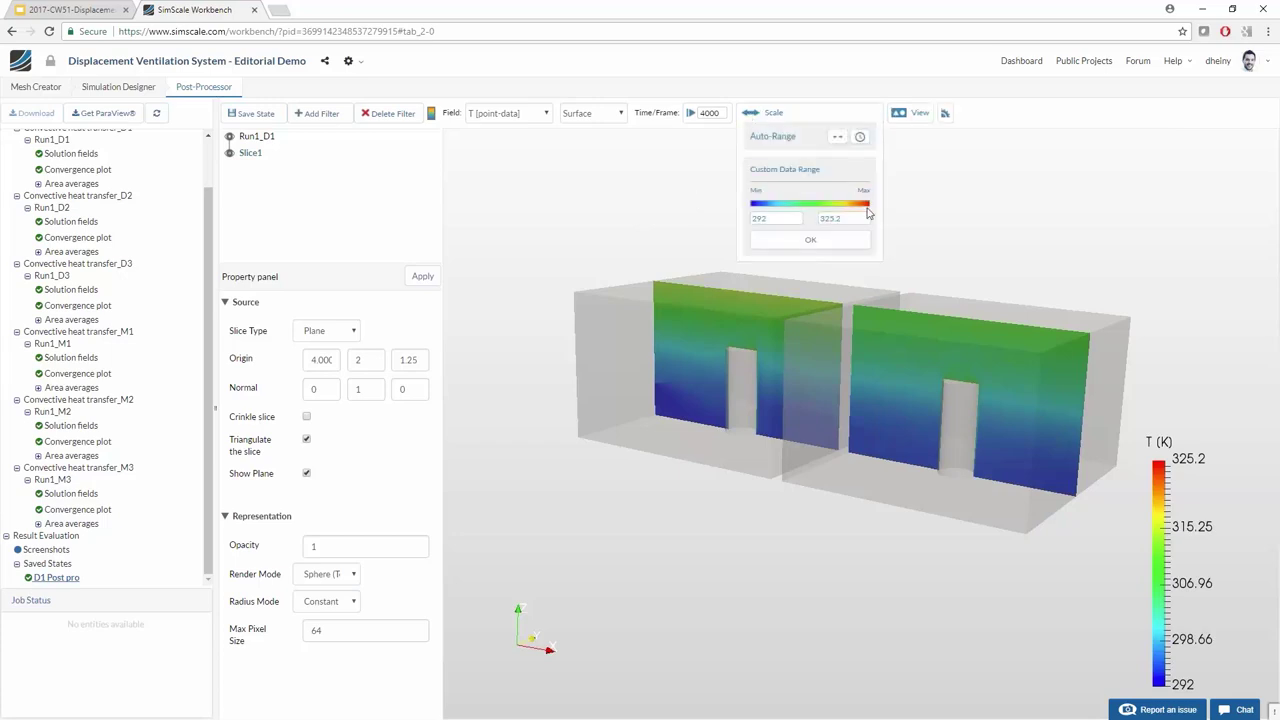
double_click(828, 219)
text(310)
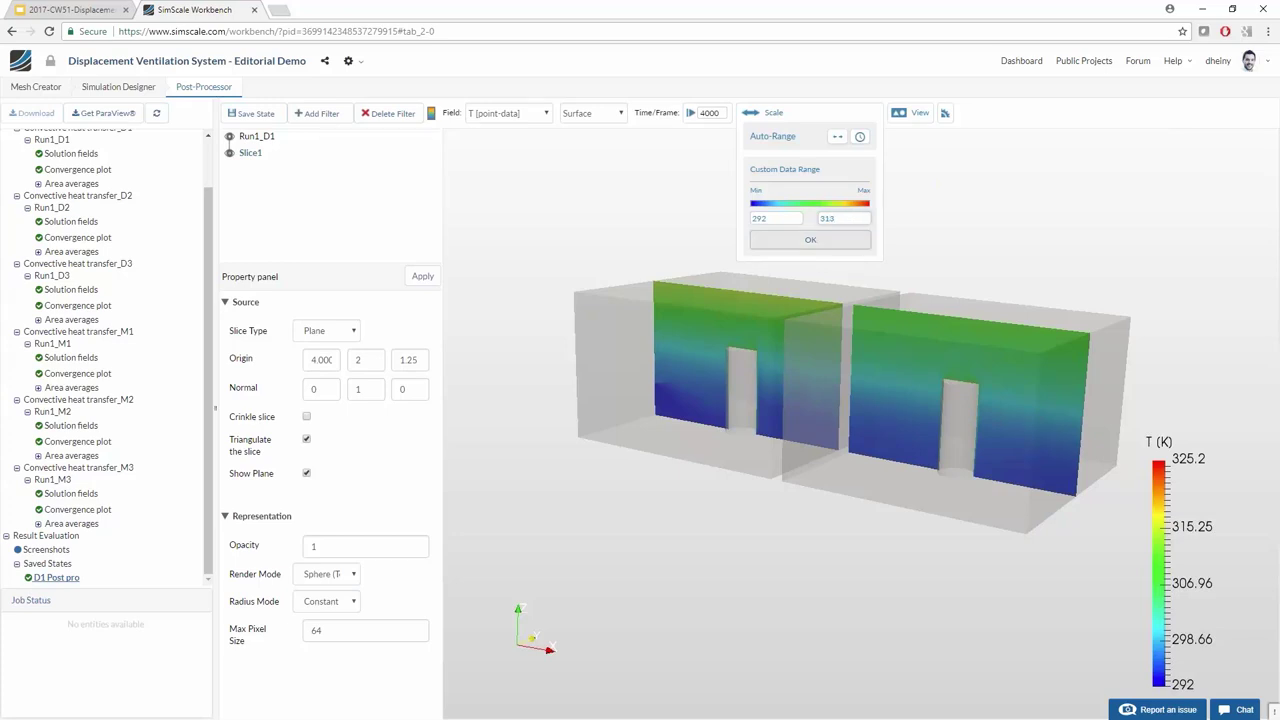
click(810, 240)
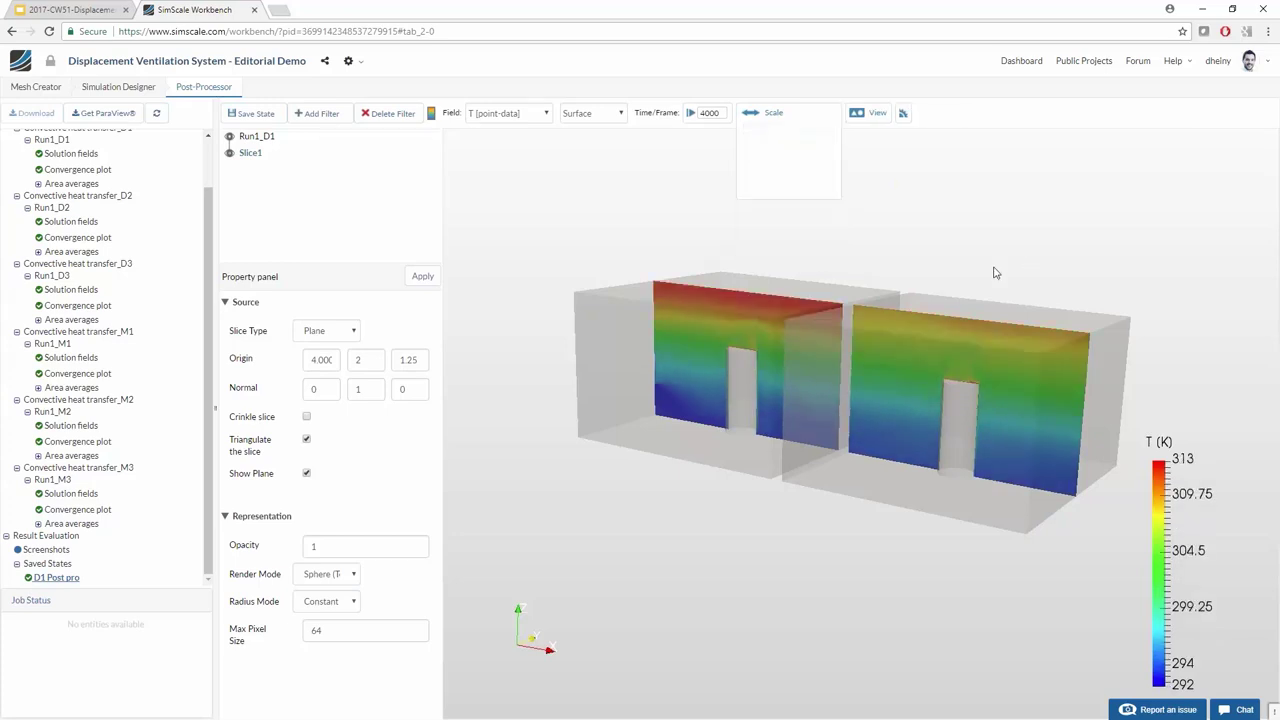
Step: Examine the vertical temperature distribution on the slice through both rooms, from the front and at an angle
drag(964, 284, 840, 291)
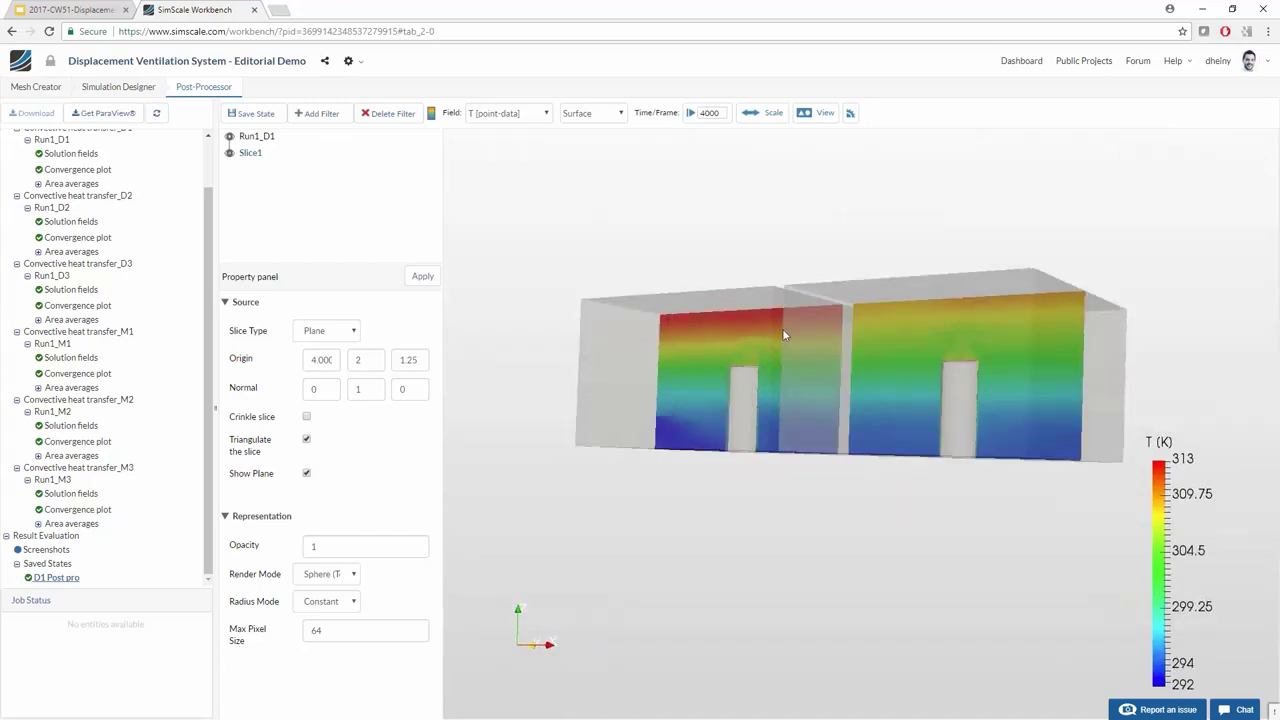
drag(787, 245, 878, 292)
scroll(886, 345, up, 4)
middle_drag(886, 347, 914, 376)
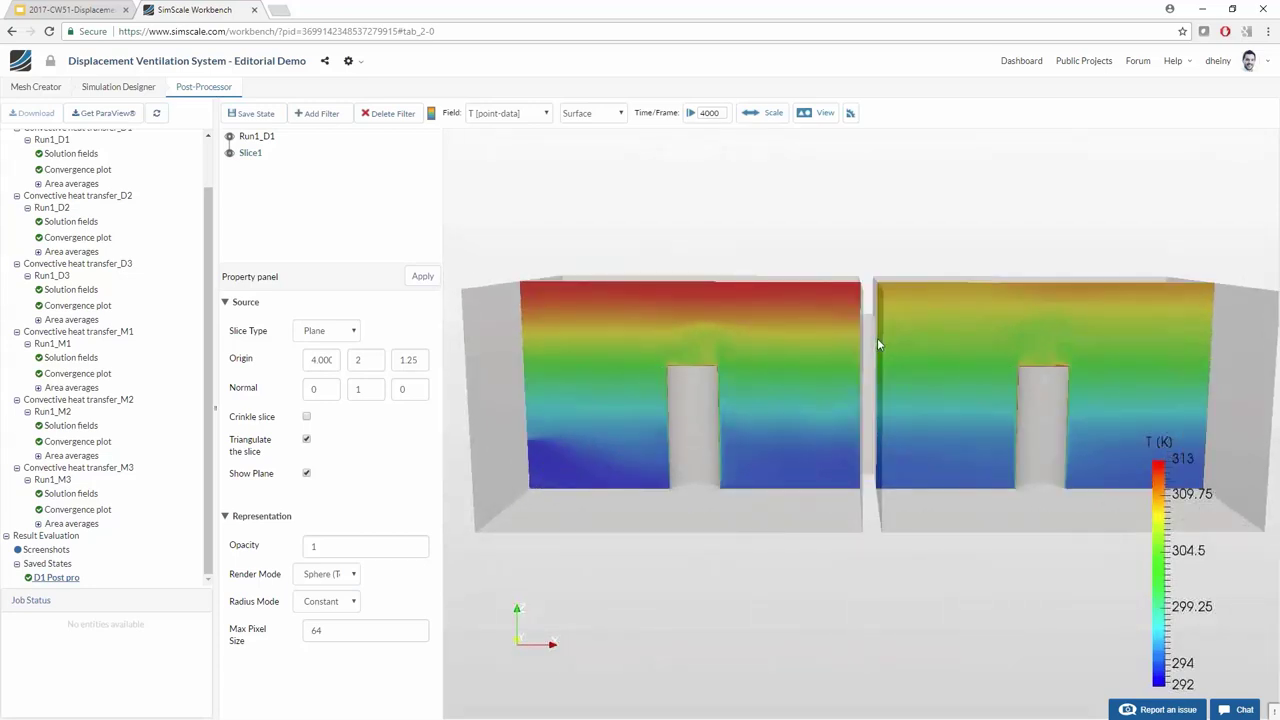
drag(885, 330, 913, 321)
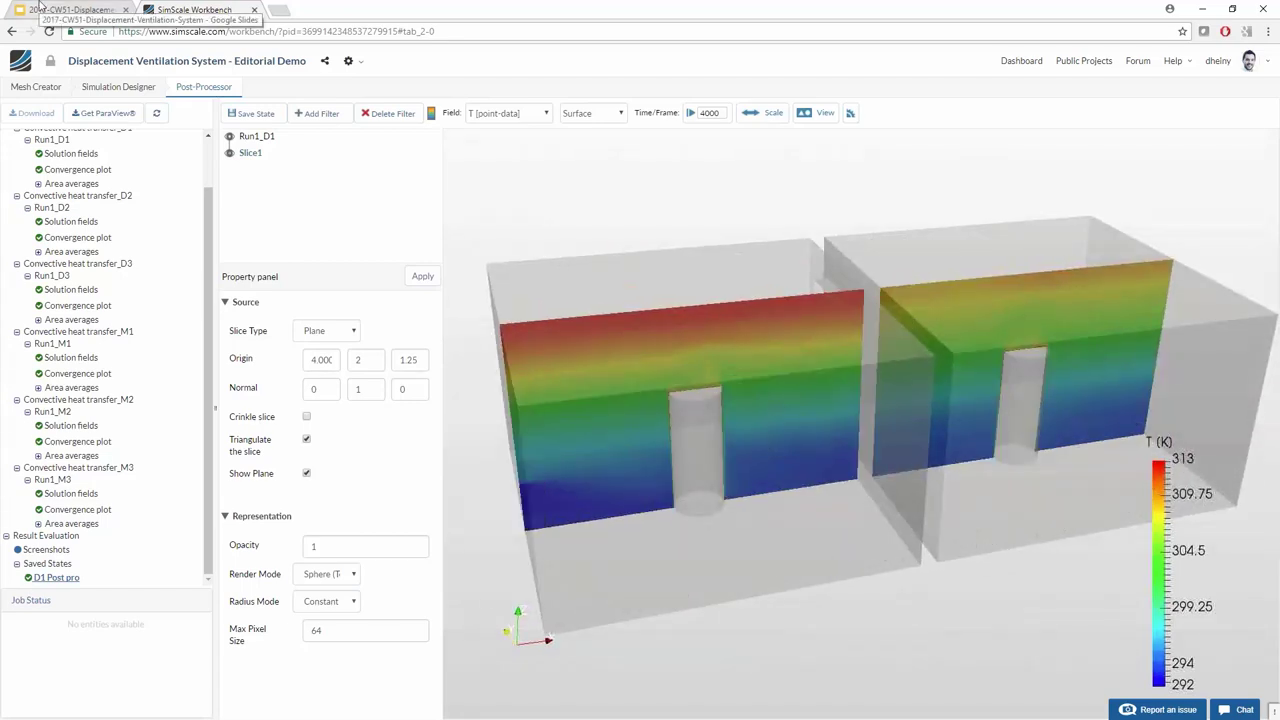
Step: Close the SimScale workbench and present the Google Slides deck from the workflow slide up to "Temperature distribution at ankle height"
click(70, 9)
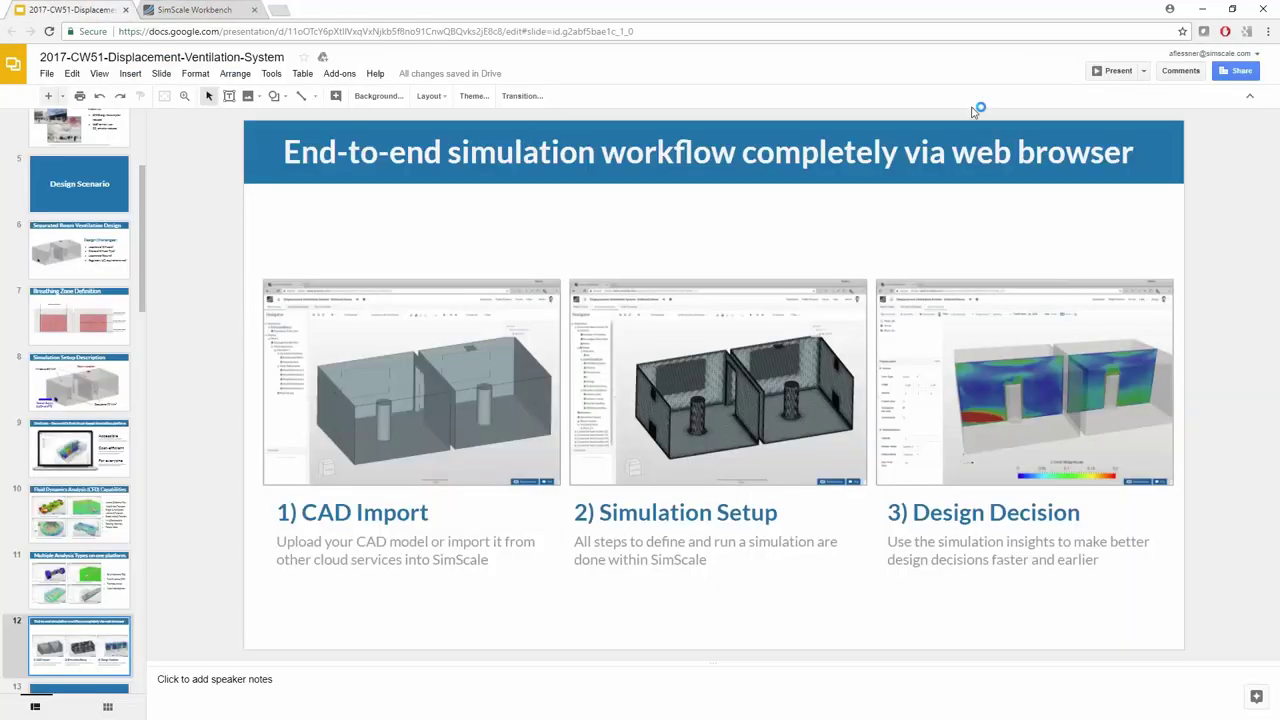
click(255, 10)
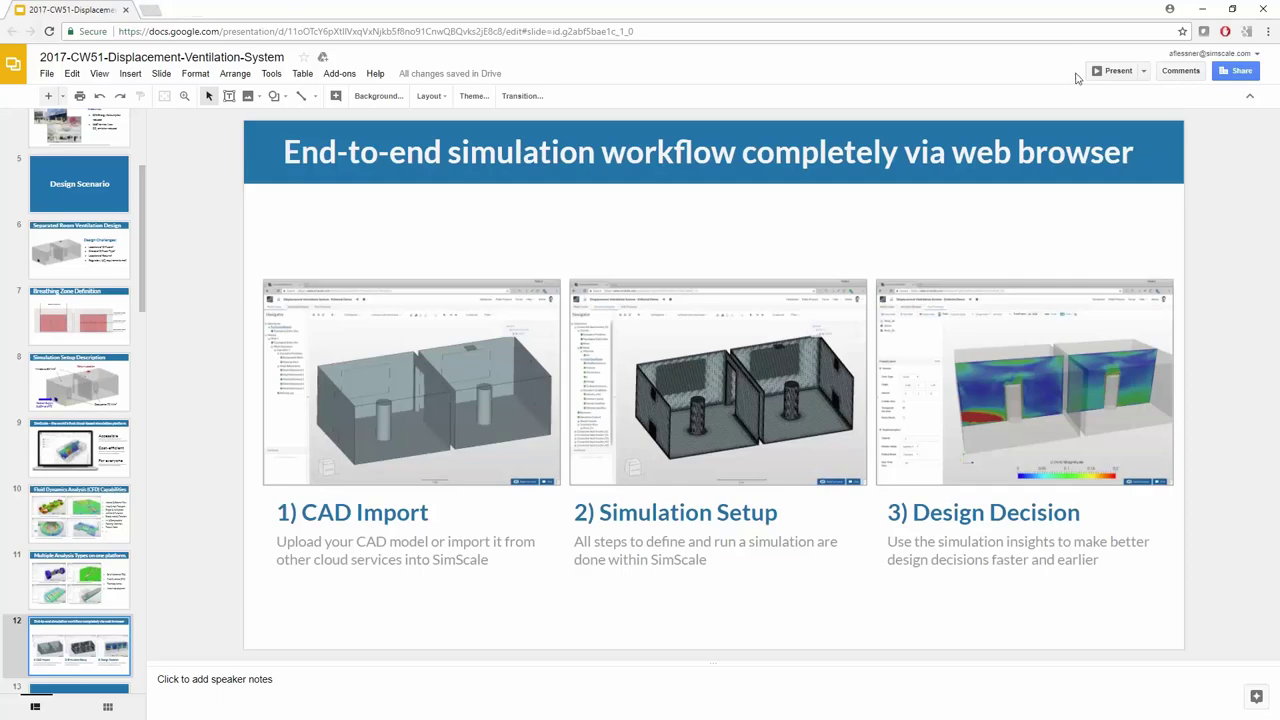
click(1115, 70)
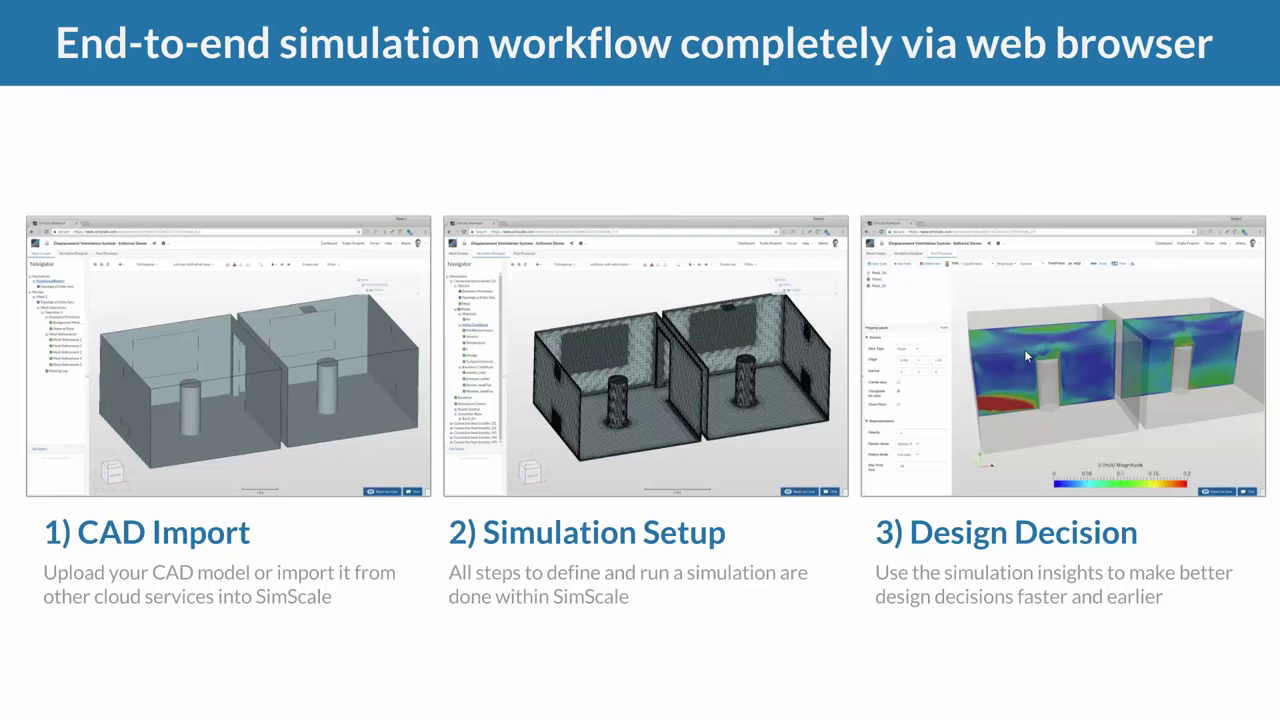
key(Right)
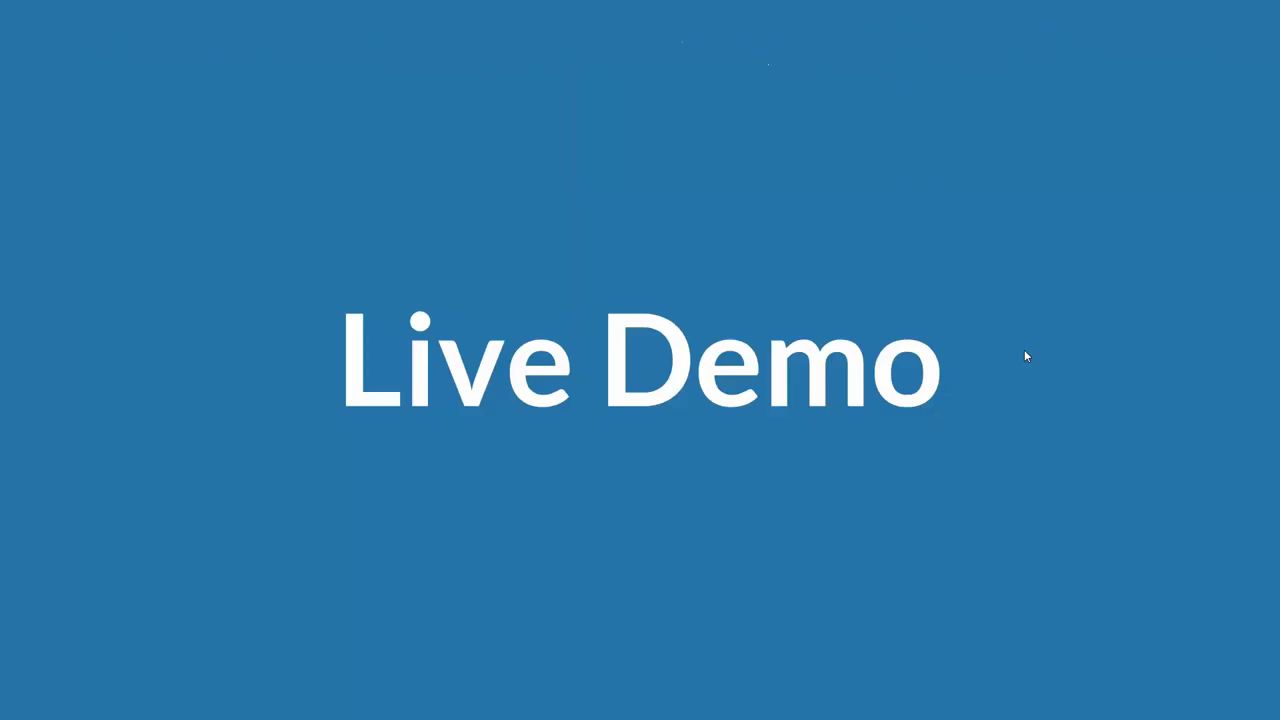
key(Right)
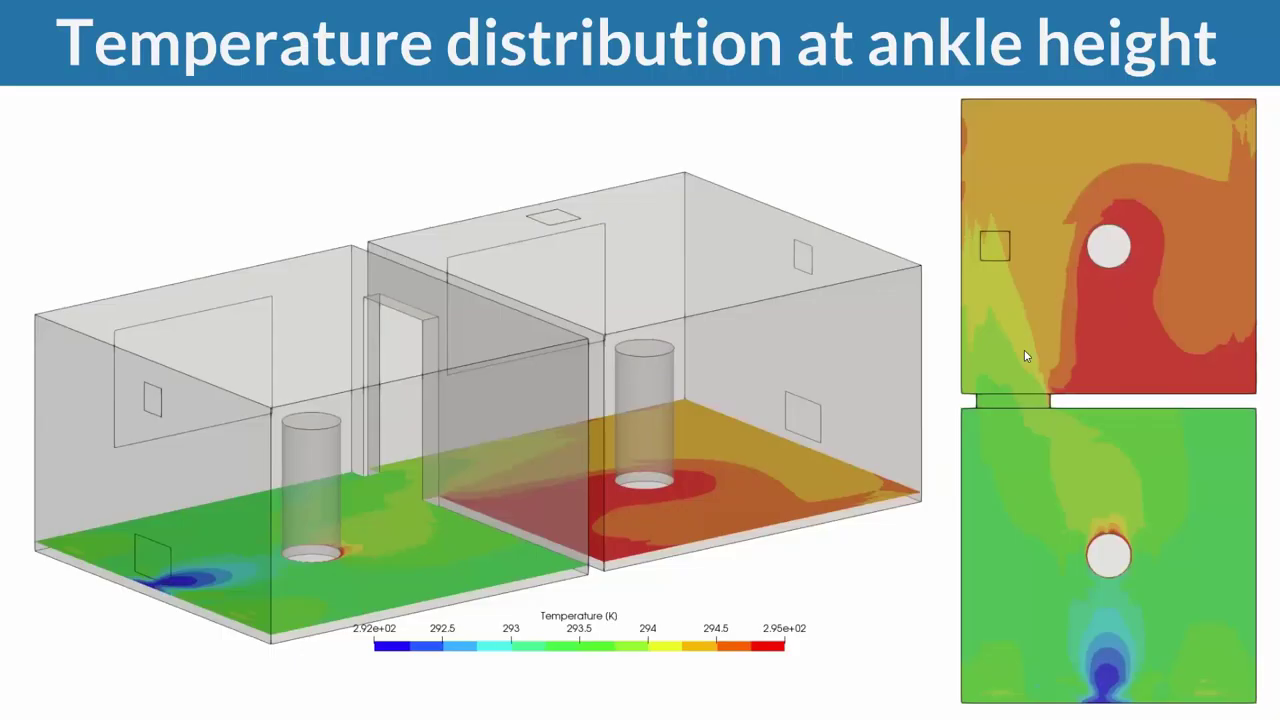